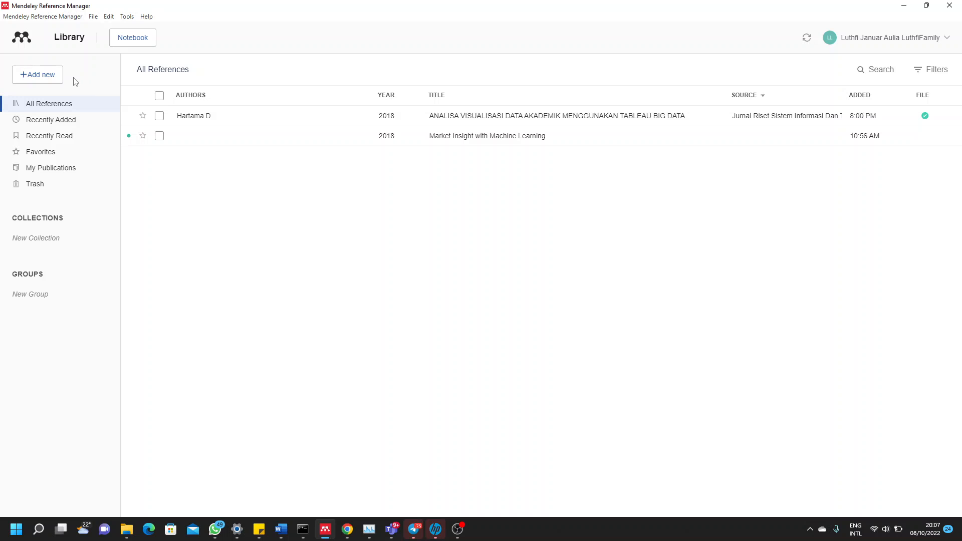
# - Add the PDF file "Klasifikasi Menggunakan Algoritma C4.5" from the computer's MPTI folder to the library
pyautogui.click(42, 75)
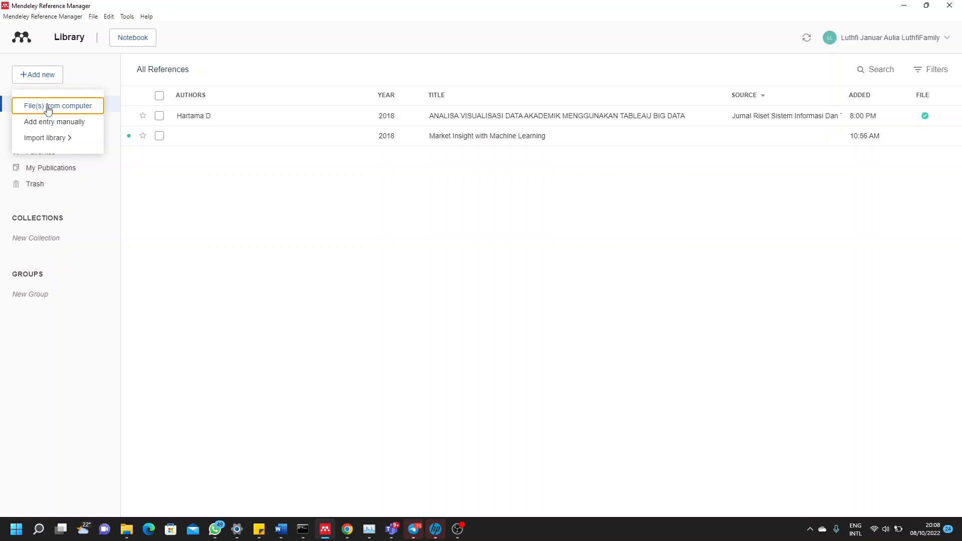
pyautogui.click(48, 106)
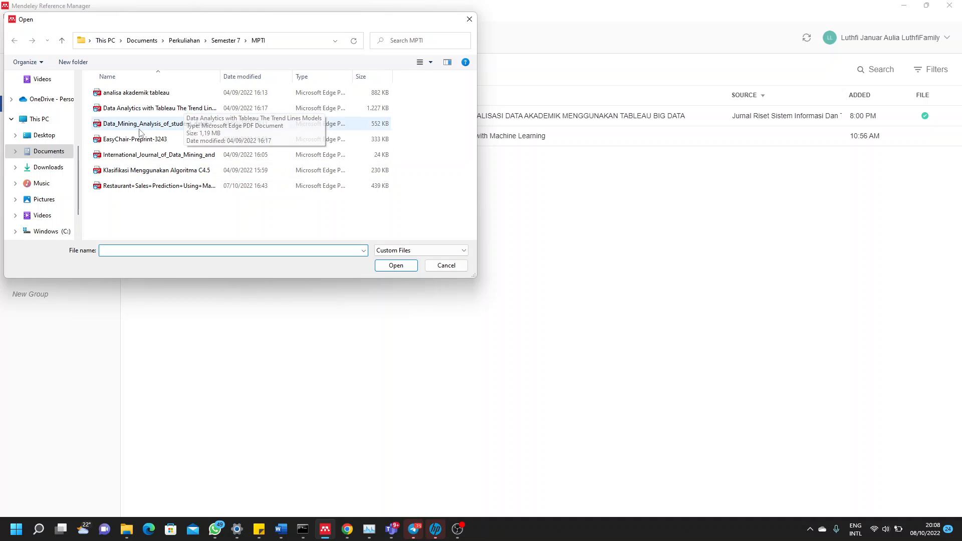
pyautogui.doubleClick(167, 170)
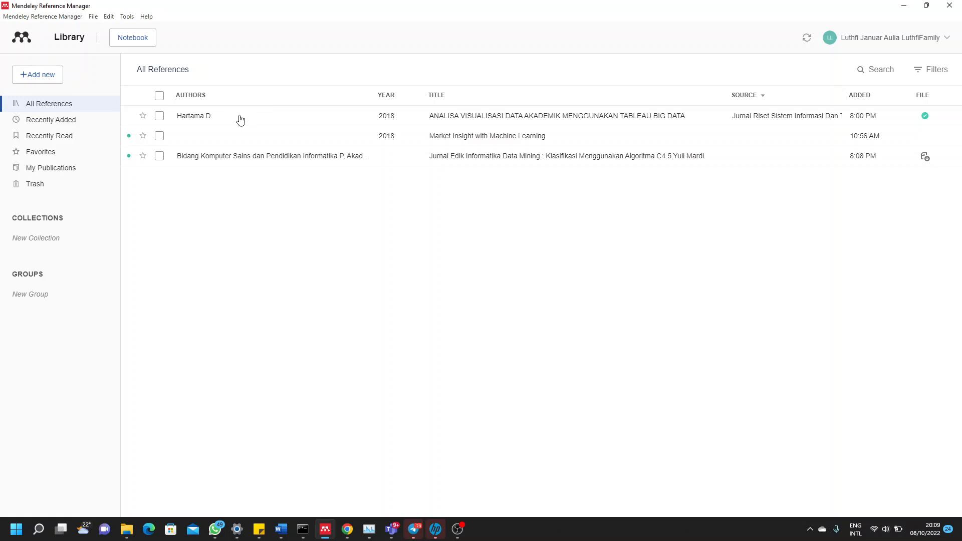
# - Examine the details and full abstract of the reference "ANALISA VISUALISASI DATA AKADEMIK MENGGUNAKAN TABLEAU BIG DATA"
pyautogui.click(299, 119)
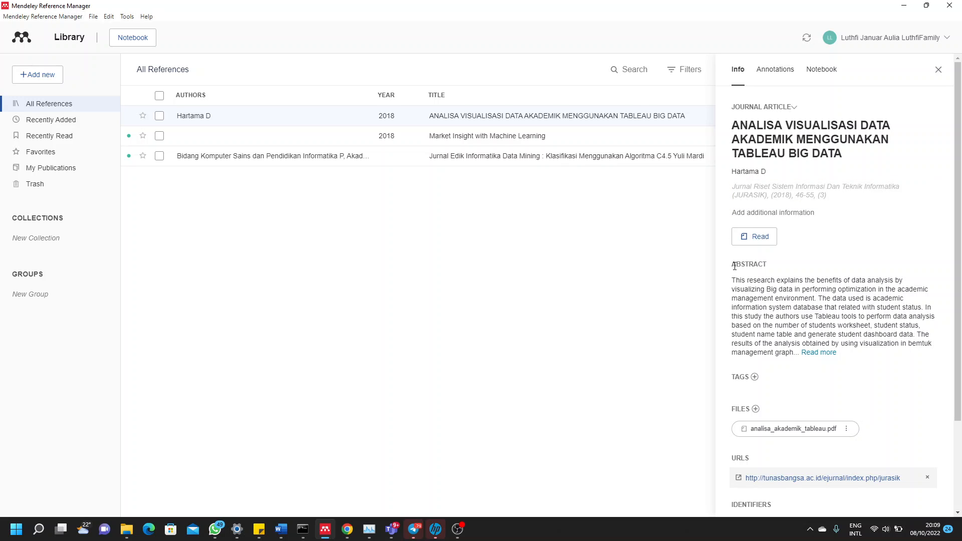
pyautogui.click(819, 352)
pyautogui.scroll(-4, 790, 348)
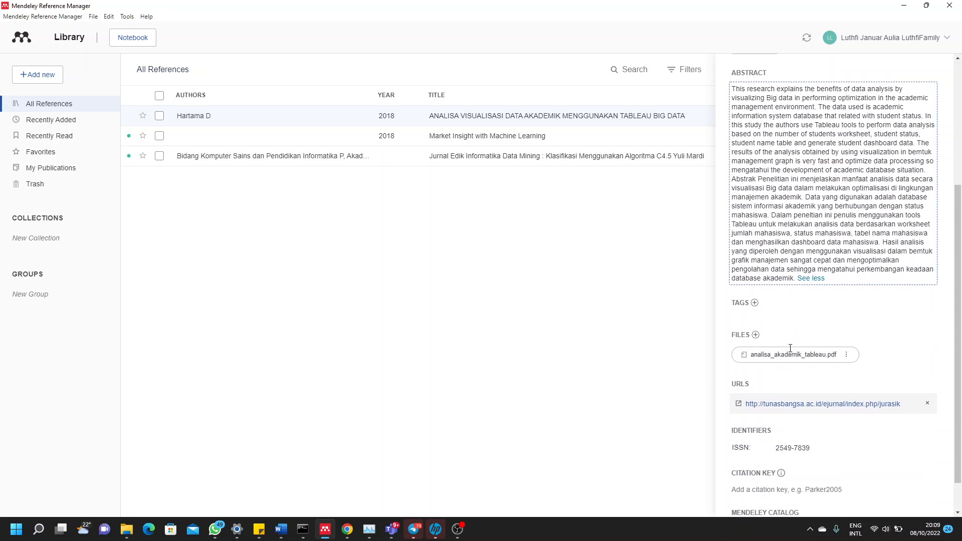
pyautogui.scroll(-1, 790, 348)
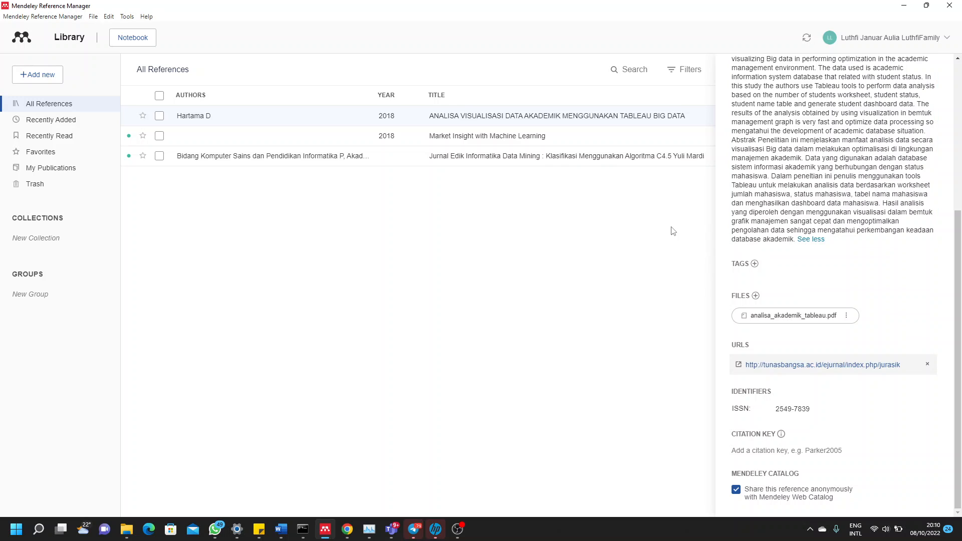
# - Start a manual library entry with reference type Book and the title "Data Science for everything"
pyautogui.click(45, 76)
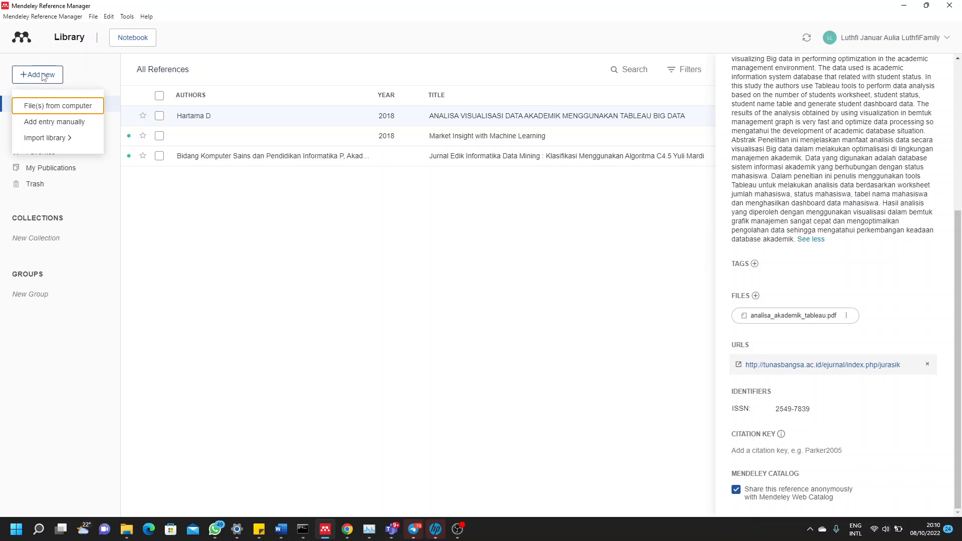
pyautogui.click(45, 123)
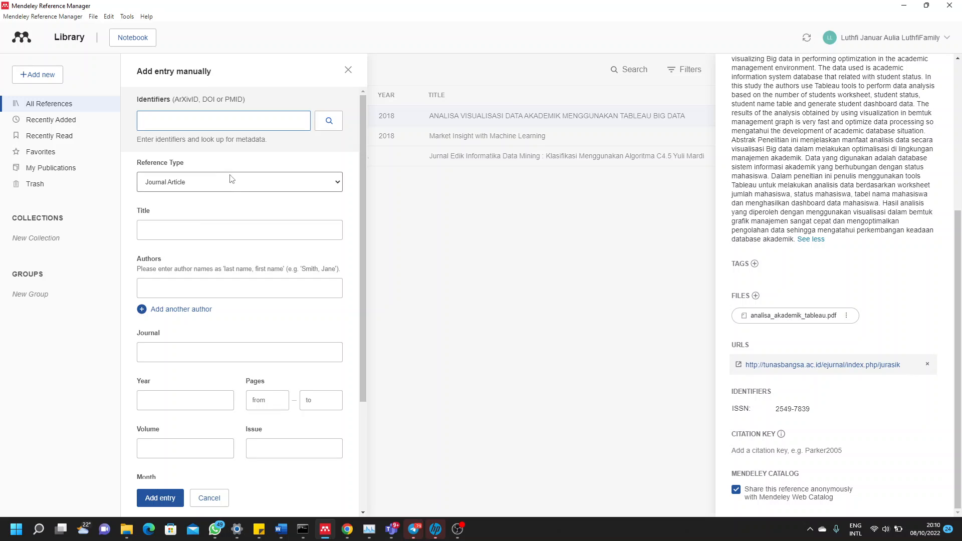
pyautogui.click(191, 184)
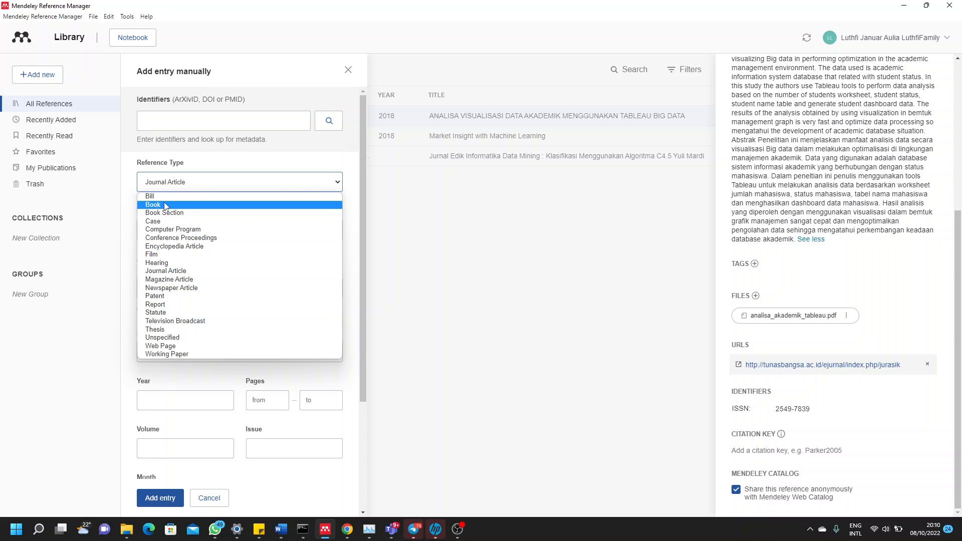
pyautogui.click(207, 202)
pyautogui.click(165, 229)
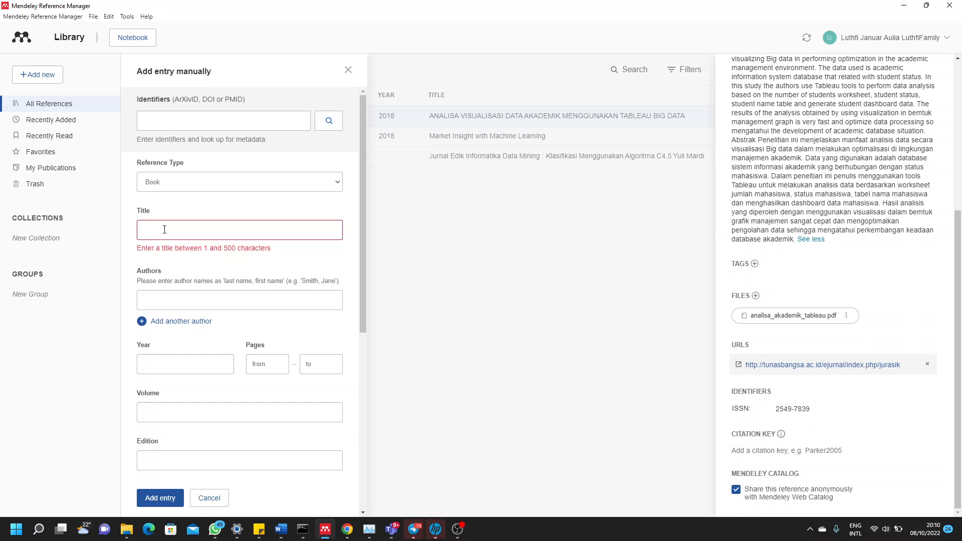
pyautogui.write('sd')
pyautogui.press('BackSpace')
pyautogui.press('BackSpace')
pyautogui.write('sd')
pyautogui.press('BackSpace')
pyautogui.press('BackSpace')
pyautogui.write('Data Sc')
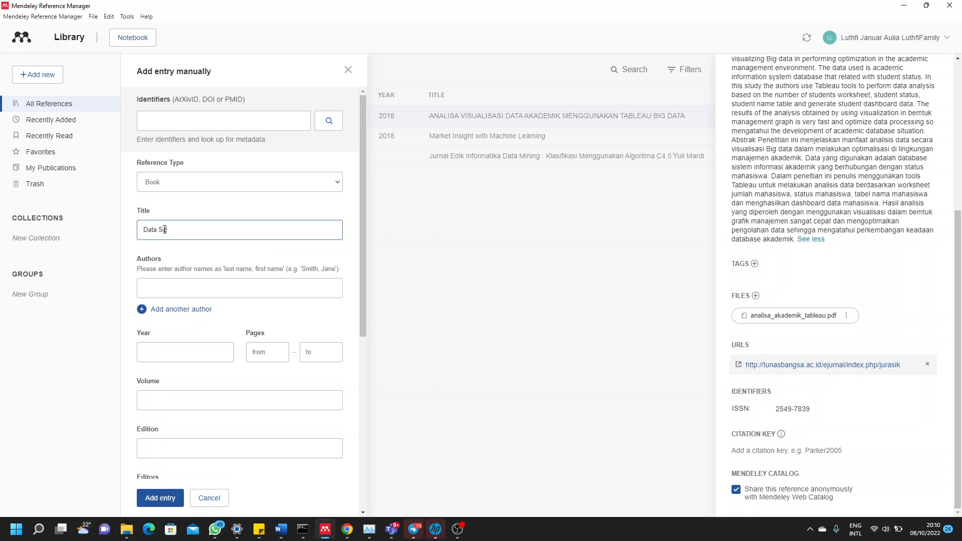
pyautogui.write('ience for everything')
# - Enter "anonim" as the book's author and 2020 as its year
pyautogui.click(204, 288)
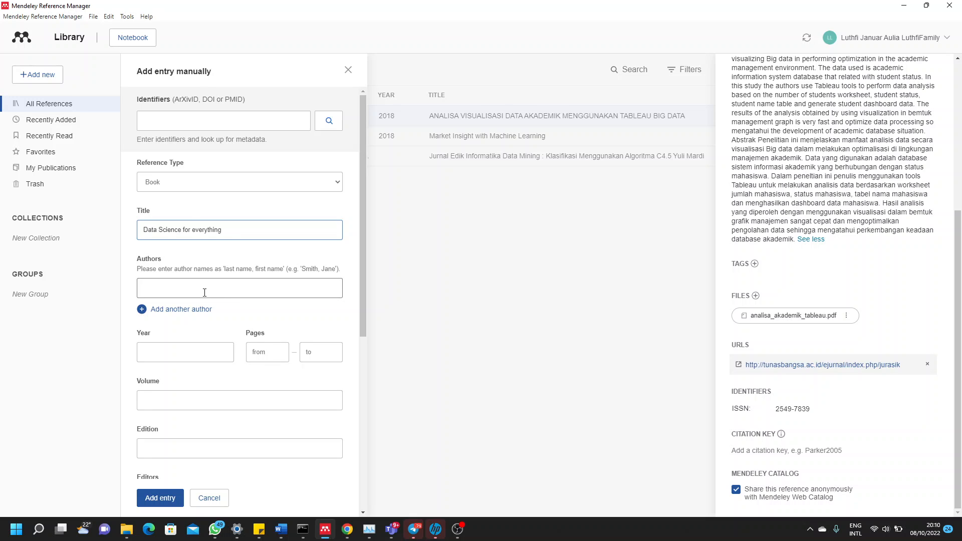
pyautogui.write('anonim')
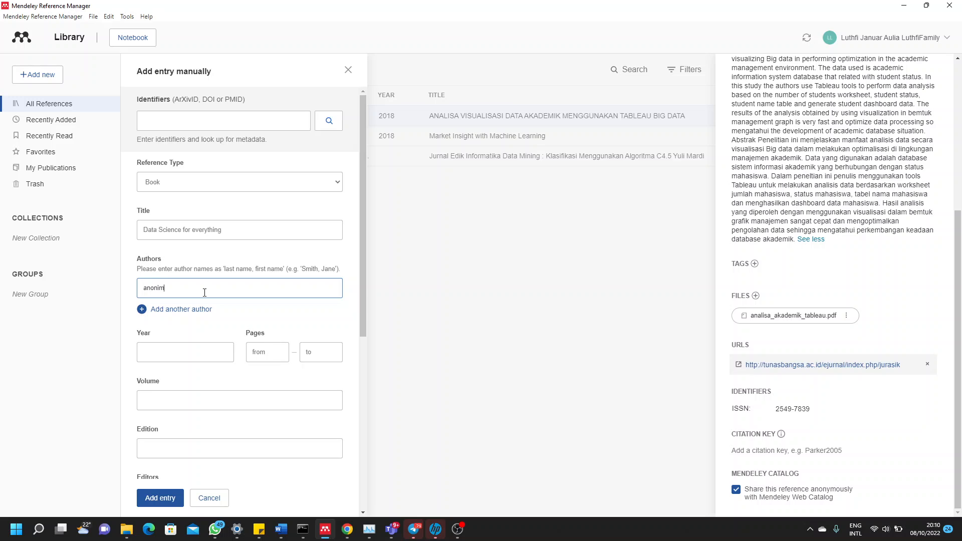
pyautogui.scroll(-3, 200, 292)
pyautogui.click(179, 230)
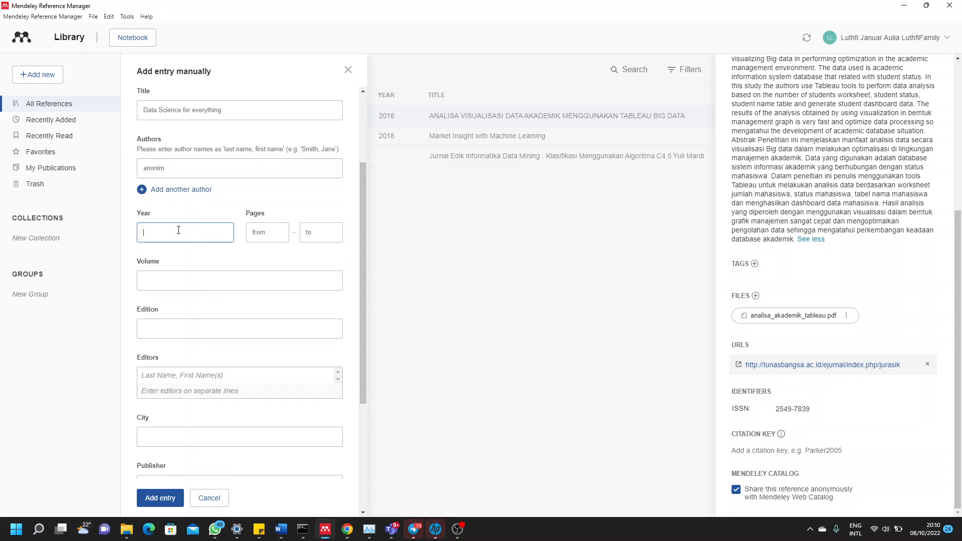
pyautogui.write('2020')
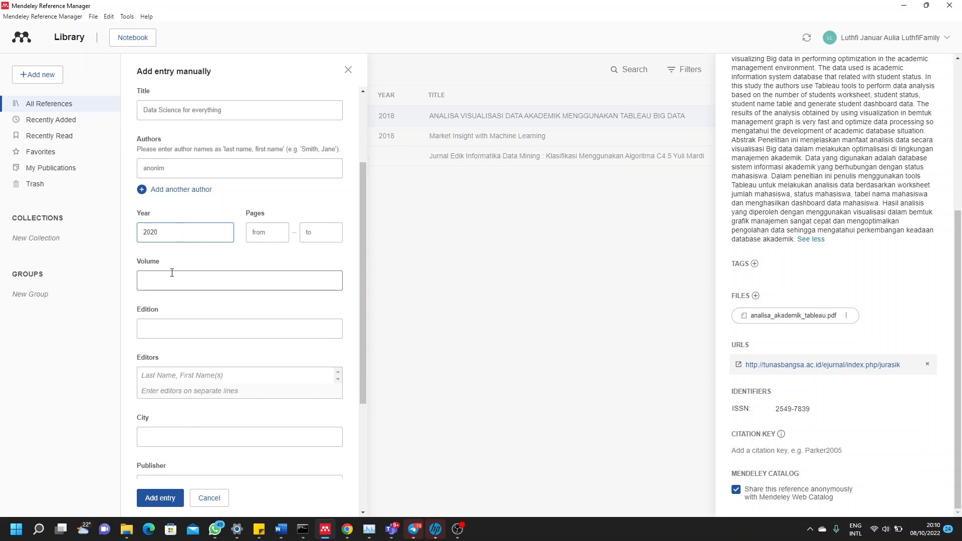
# - Enter "anonim" as publisher and "data science for everyone" as abstract, and add the book entry to the library
pyautogui.scroll(-4, 180, 291)
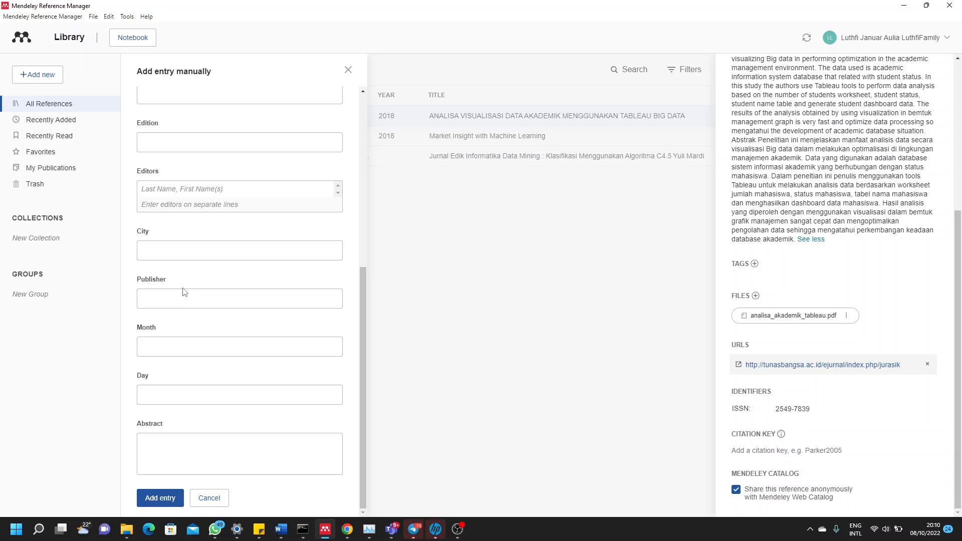
pyautogui.write('anonim')
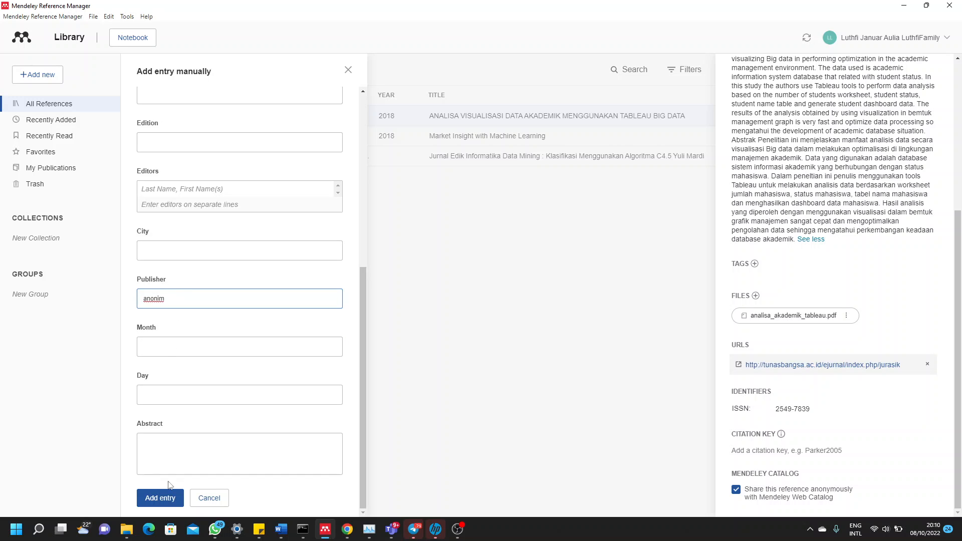
pyautogui.click(172, 446)
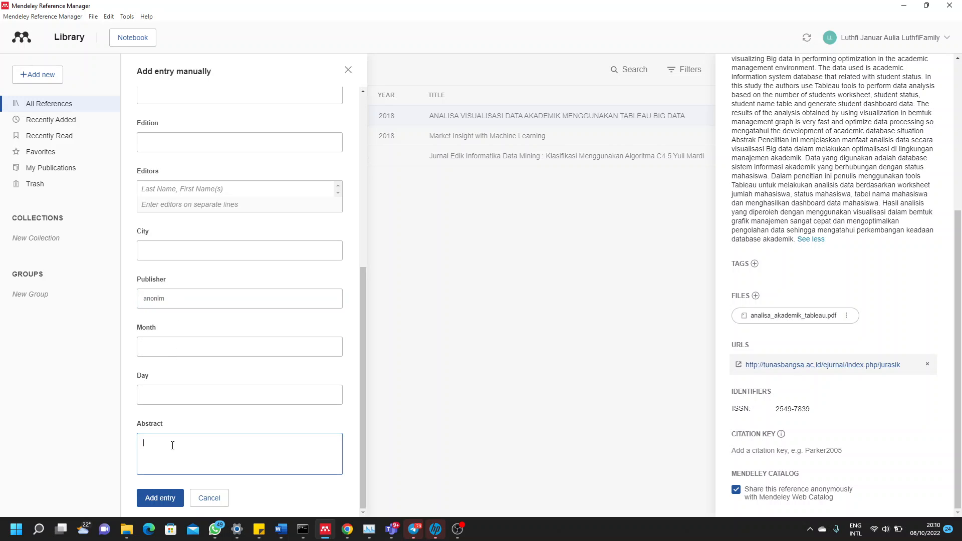
pyautogui.write('data science for everyone')
pyautogui.click(150, 498)
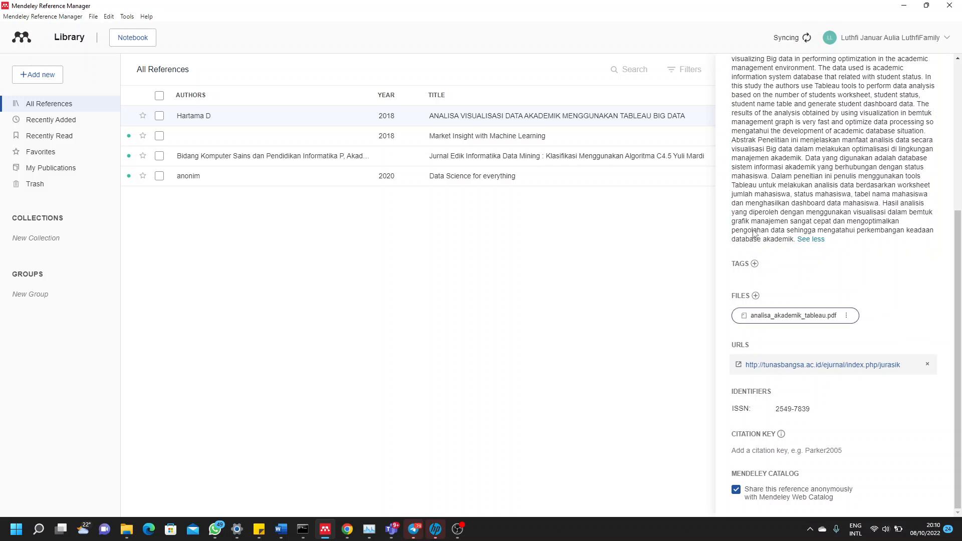
pyautogui.click(938, 70)
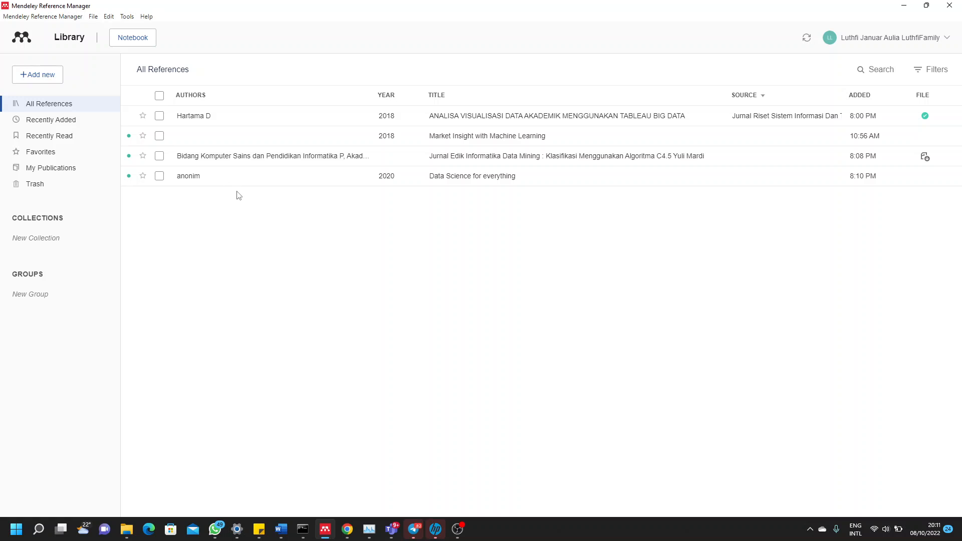
# - Switch to Chrome and open Google Scholar in a new tab by searching for "google scholar"
pyautogui.click(143, 135)
pyautogui.click(347, 529)
pyautogui.hotkey('ctrl', 't')
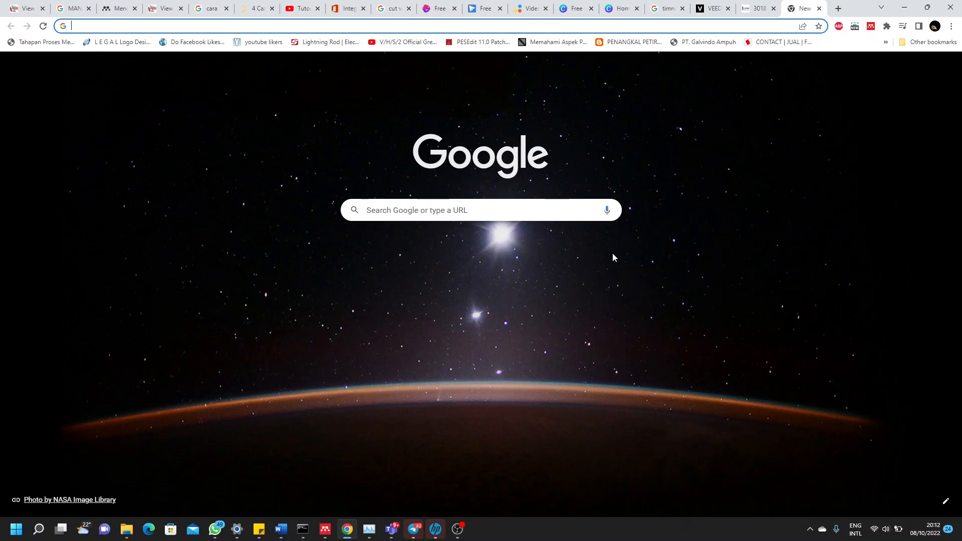
pyautogui.write('google sch')
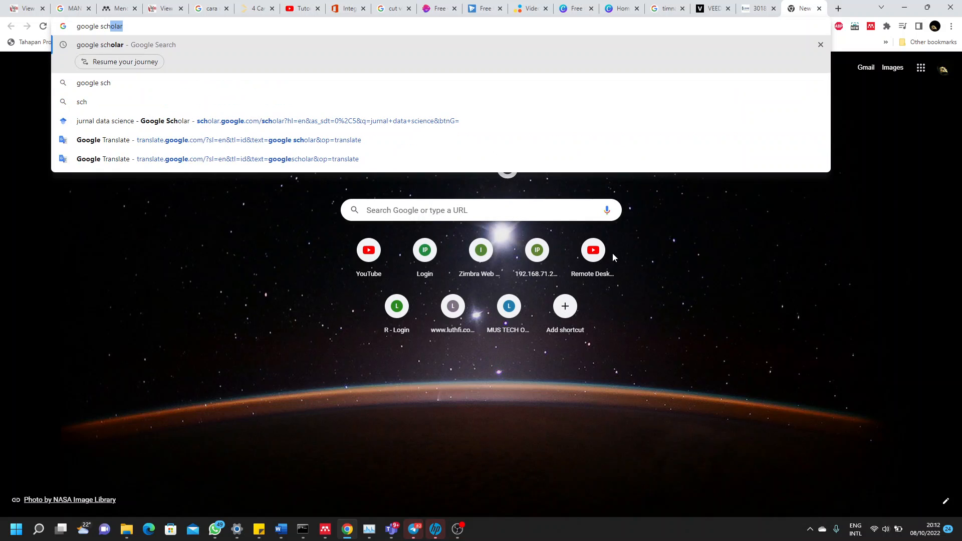
pyautogui.write('ol')
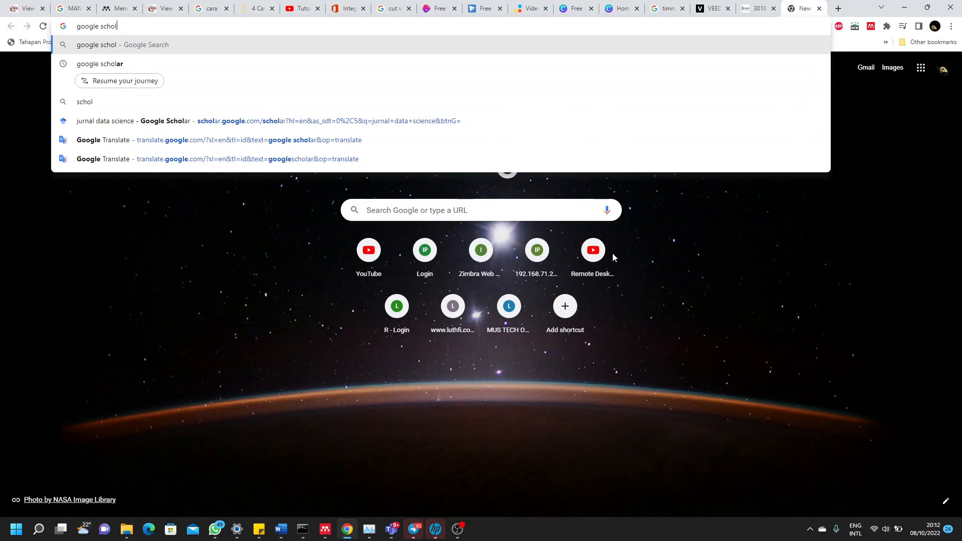
pyautogui.write('ar')
pyautogui.press('Return')
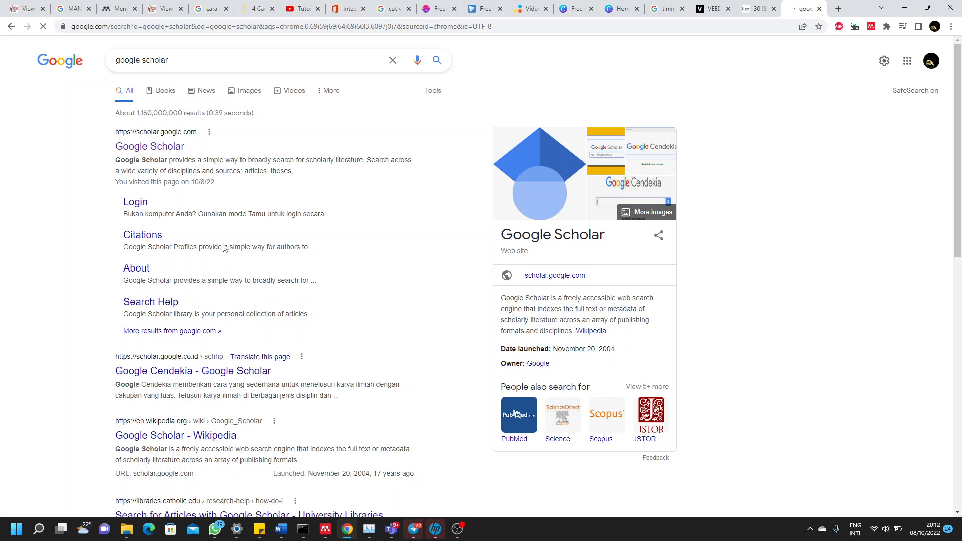
pyautogui.click(160, 147)
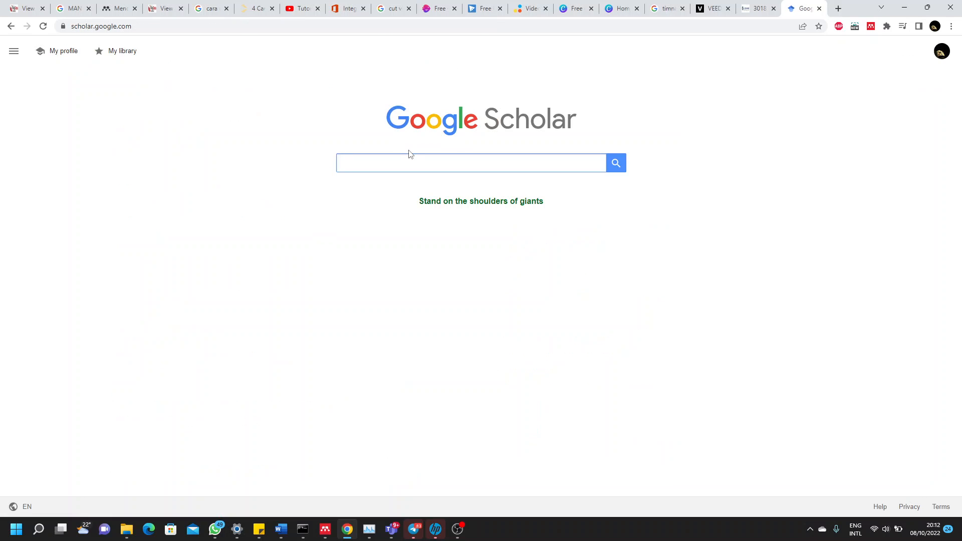
# - Search Scholar for "jurnal data science" and open the article "Penerapan Algoritma K-Means Dalam Prediksi Penjualan Karoseri"
pyautogui.write('data')
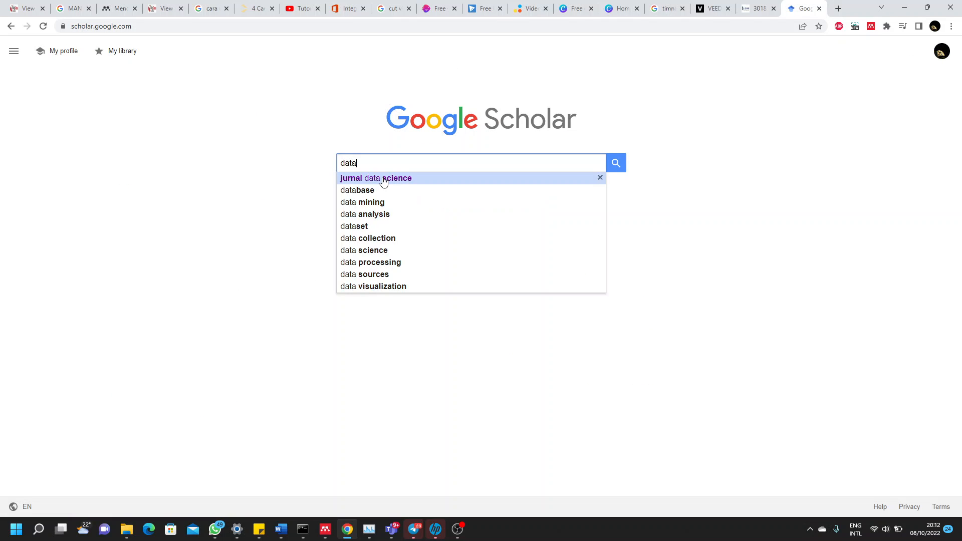
pyautogui.click(384, 182)
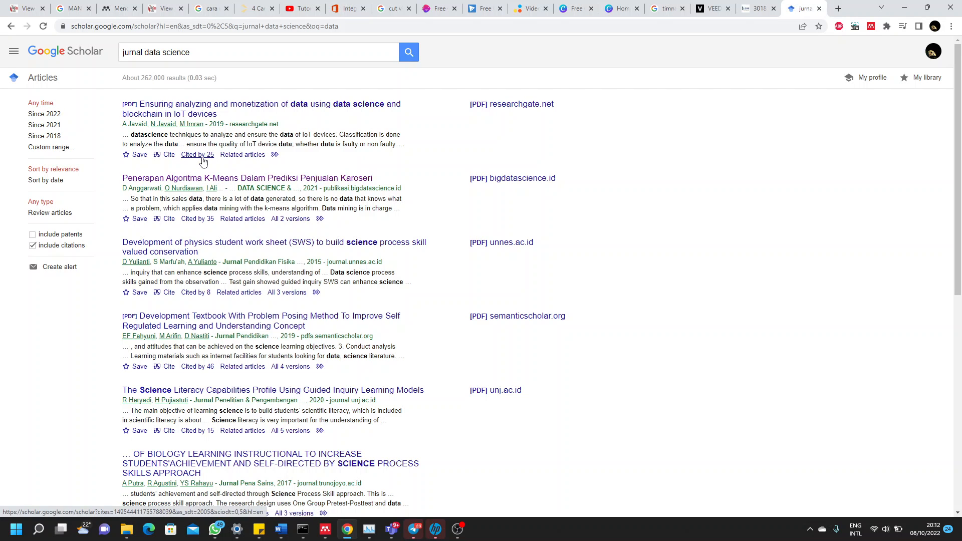
pyautogui.scroll(-1, 224, 146)
pyautogui.click(226, 145)
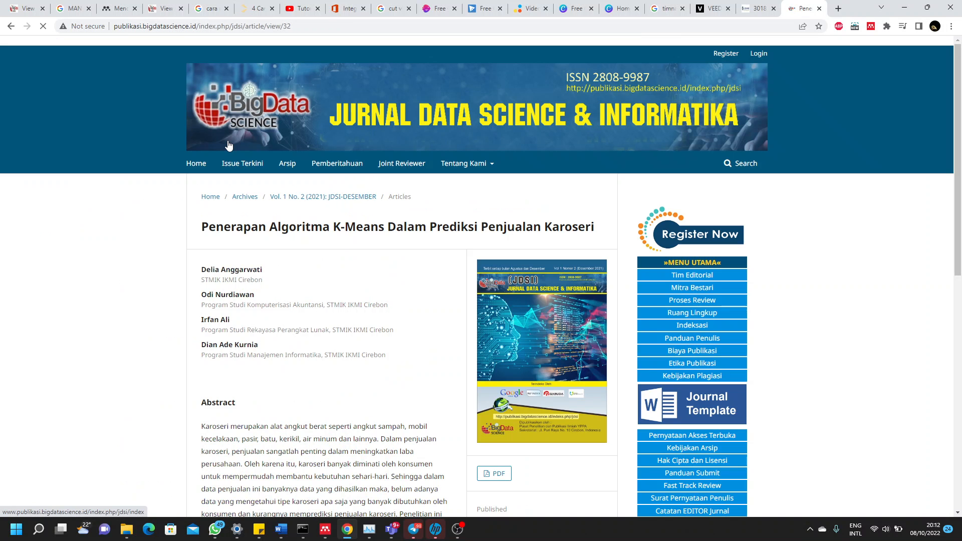
# - Look over the article page and open the Mendeley browser extension on it
pyautogui.scroll(-2, 259, 217)
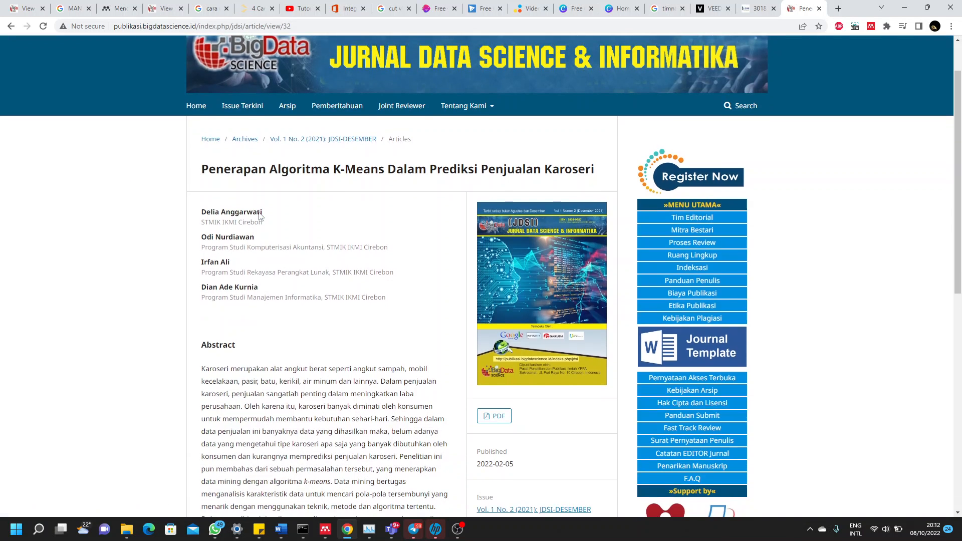
pyautogui.scroll(2, 258, 216)
pyautogui.scroll(-3, 259, 216)
pyautogui.scroll(3, 259, 216)
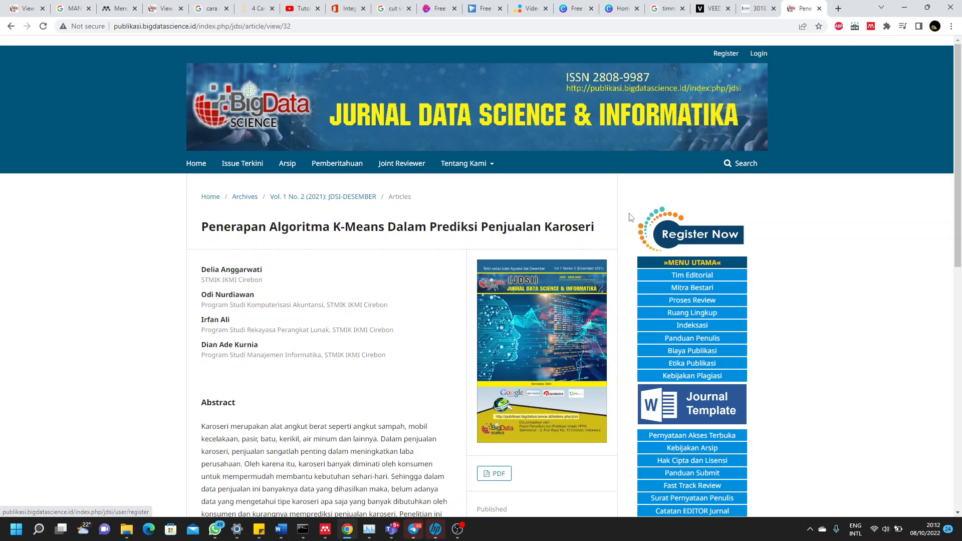
pyautogui.click(871, 27)
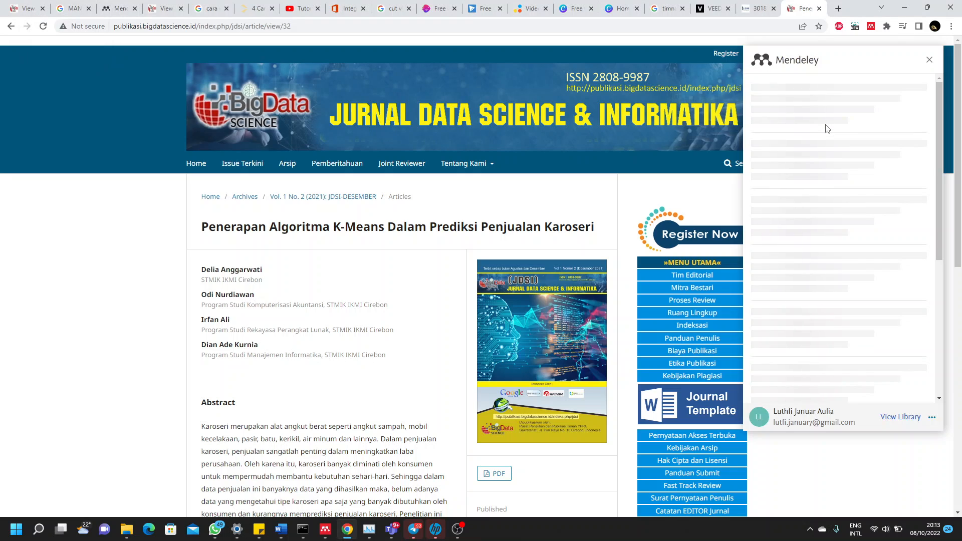
pyautogui.scroll(-3, 826, 129)
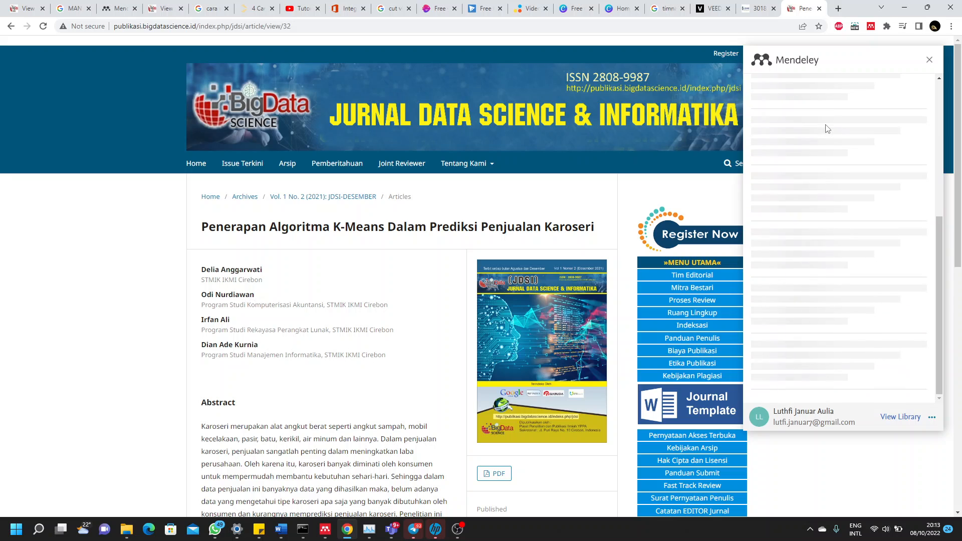
pyautogui.scroll(3, 826, 129)
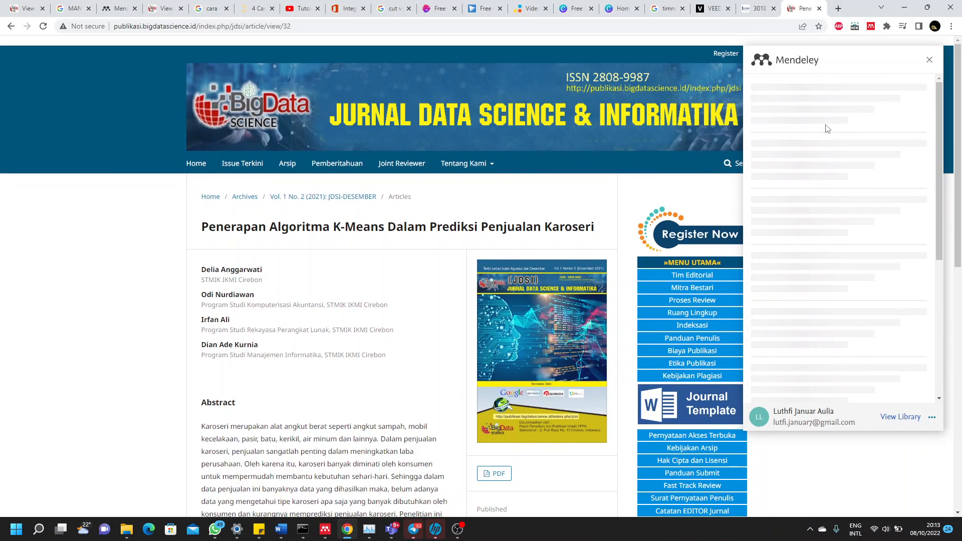
pyautogui.scroll(-3, 826, 128)
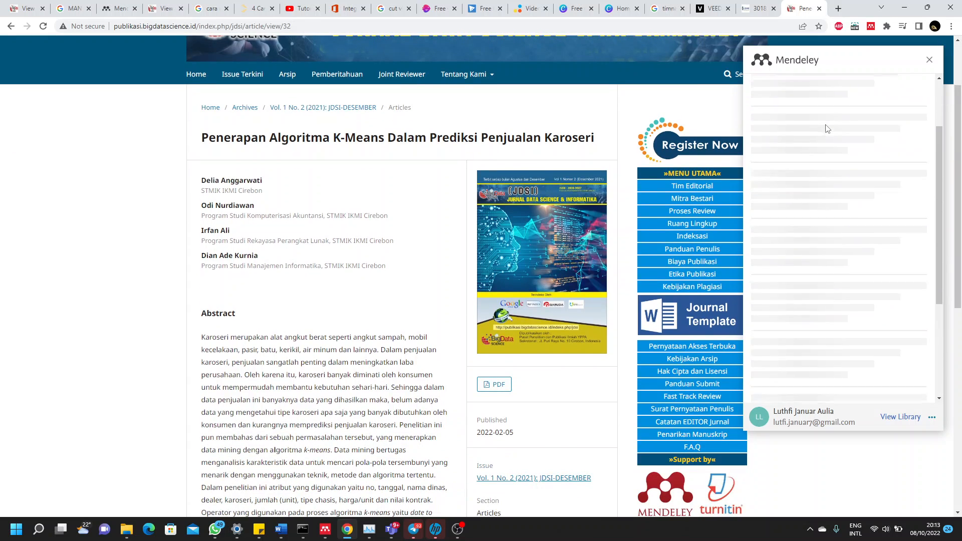
pyautogui.scroll(3, 651, 187)
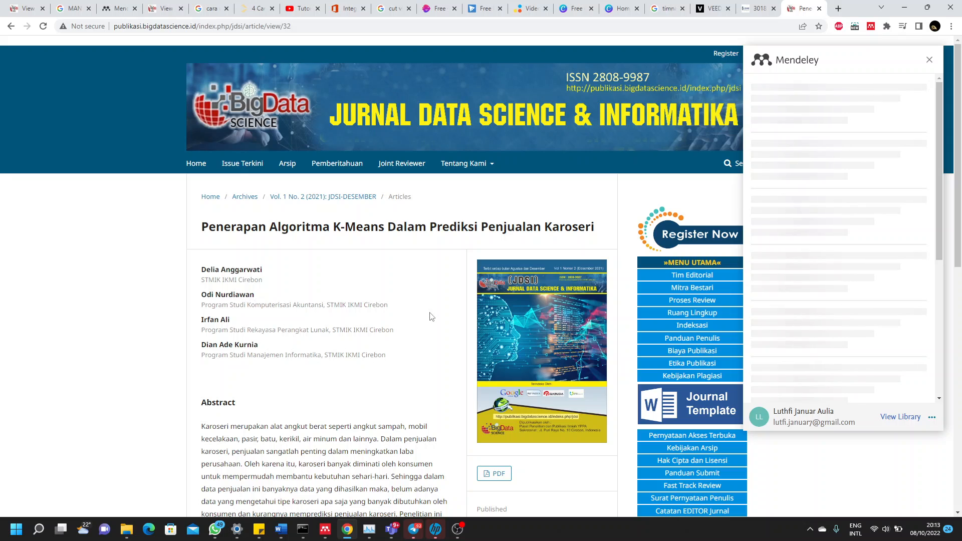
# - Open the PDF version of the article "Penerapan Algoritma K-Means Dalam Prediksi Penjualan Karoseri" from its journal page
pyautogui.moveTo(301, 534)
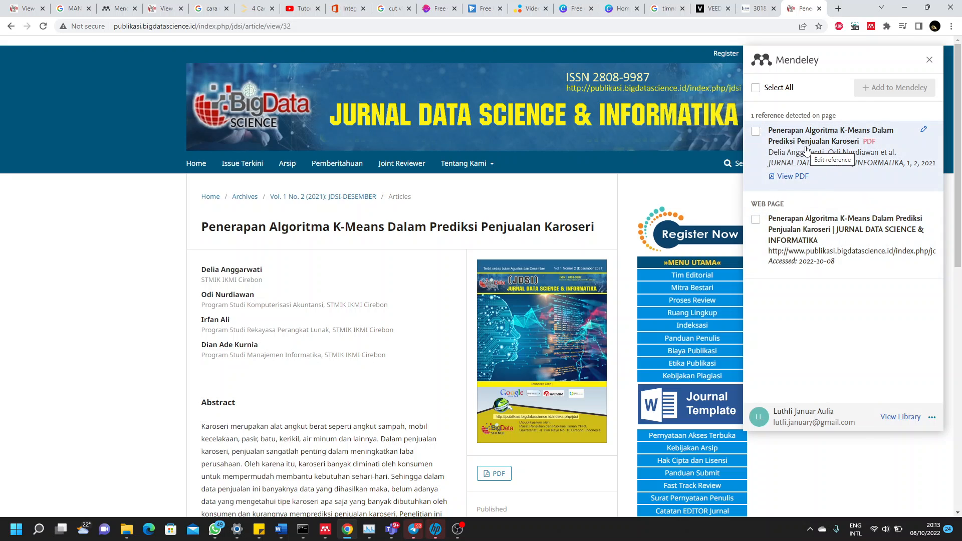
pyautogui.scroll(-2, 521, 370)
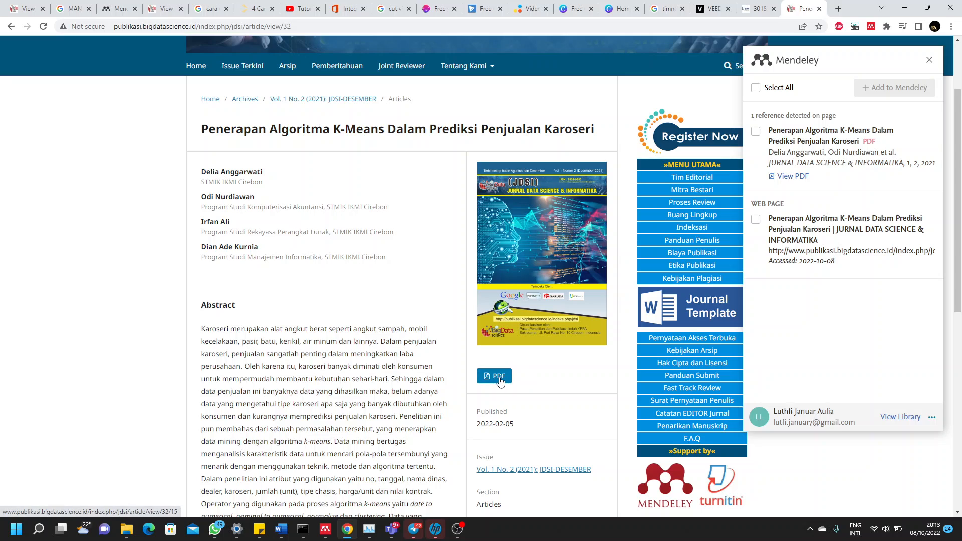
pyautogui.click(499, 377)
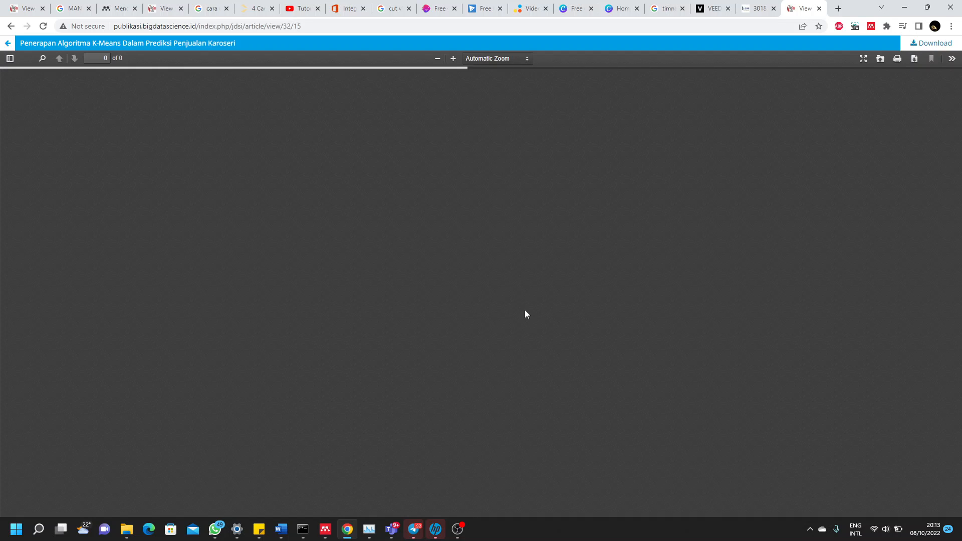
pyautogui.scroll(4, 527, 308)
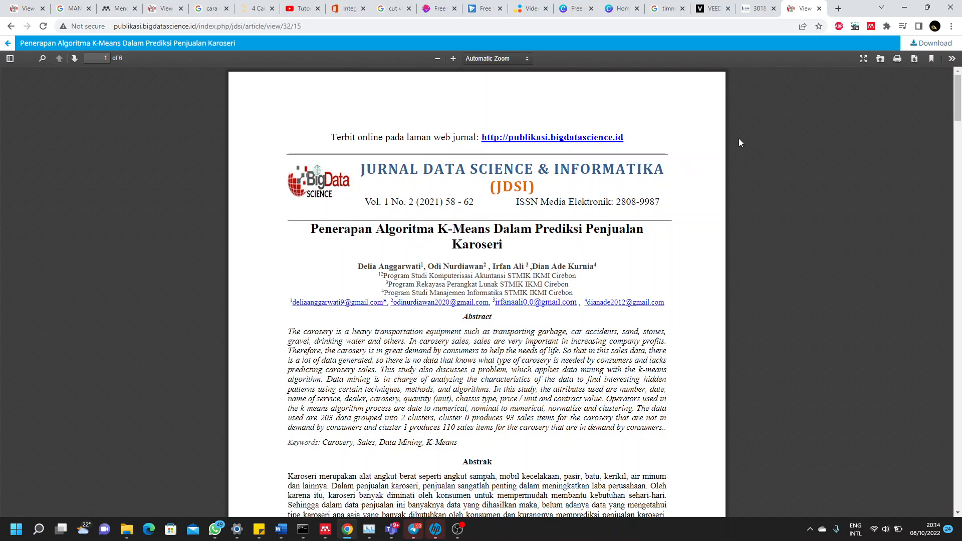
# - Add the PDF page's web page reference with the Mendeley browser extension and open its details in Mendeley Reference Manager
pyautogui.click(871, 27)
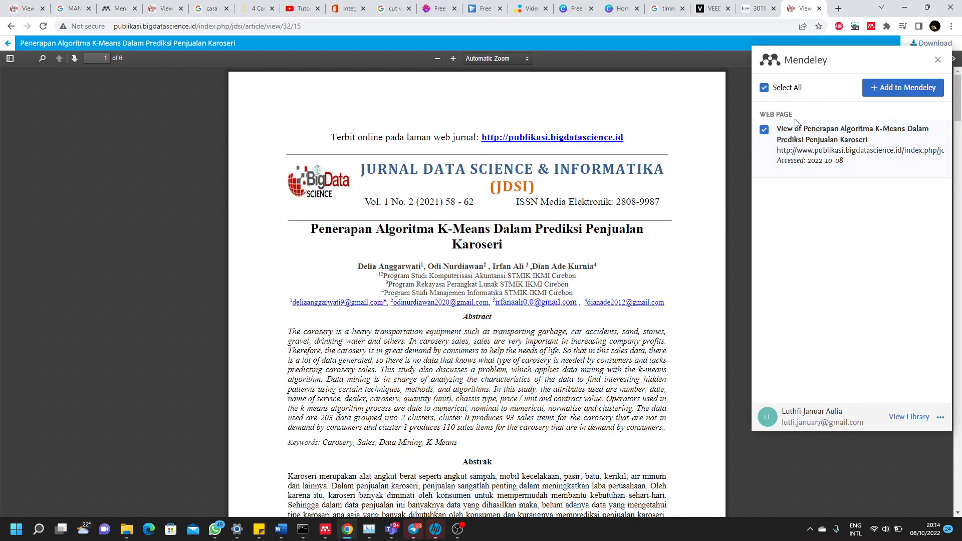
pyautogui.click(765, 131)
pyautogui.click(764, 130)
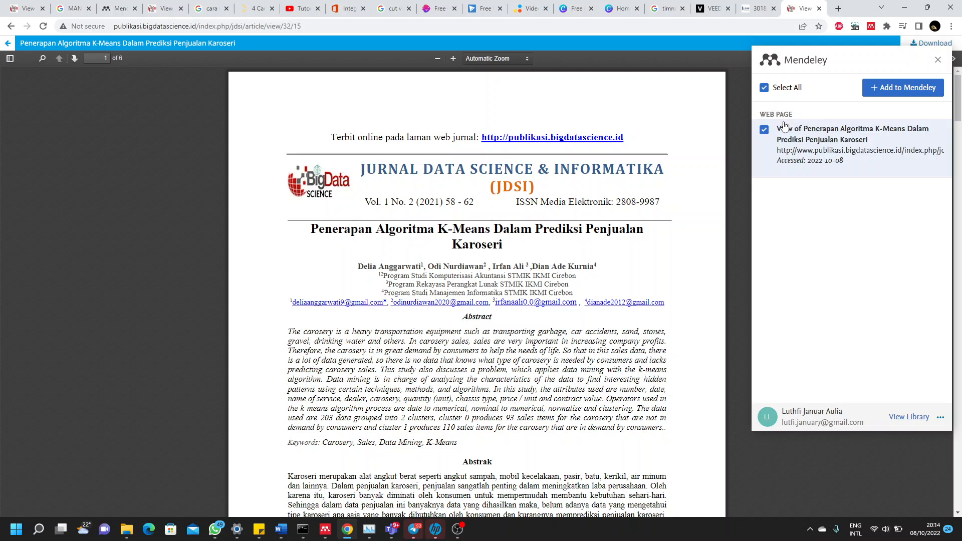
pyautogui.click(880, 93)
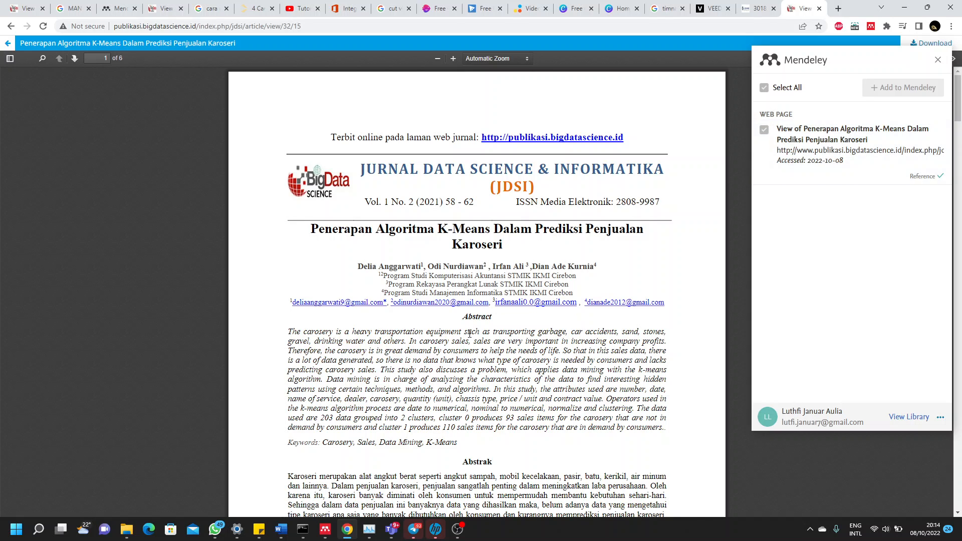
pyautogui.click(325, 535)
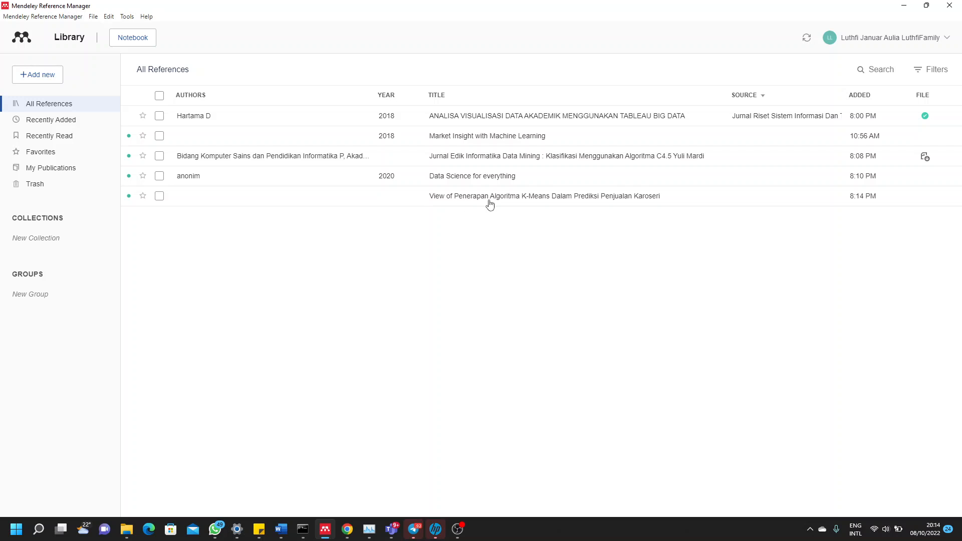
pyautogui.click(394, 199)
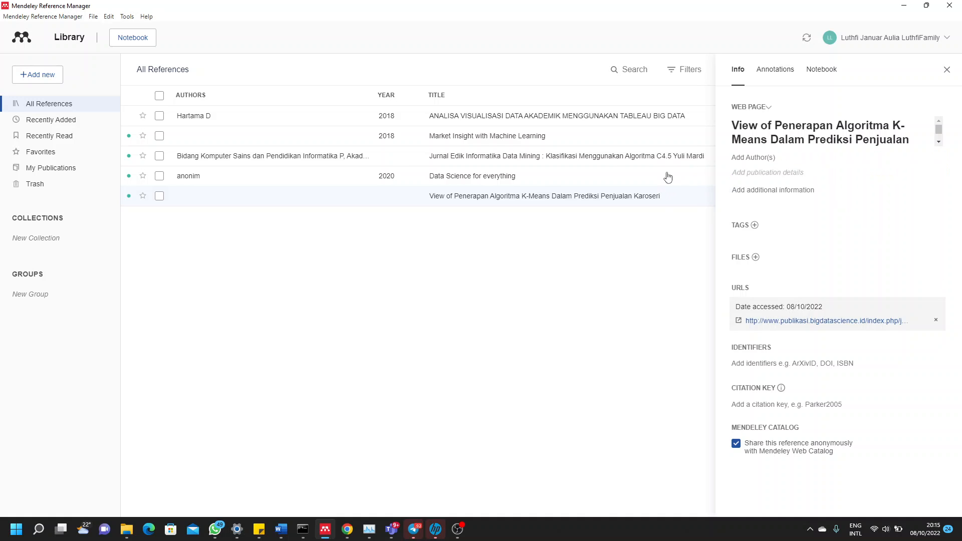
# - Switch to Chrome and try to select the line of author names in the article PDF
pyautogui.hotkey('alt', 'Tab')
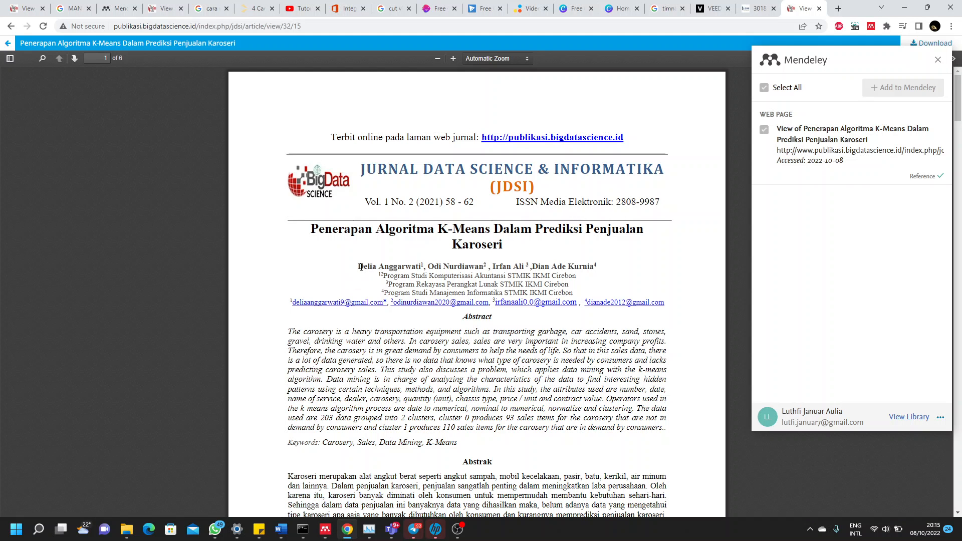
pyautogui.moveTo(359, 268); pyautogui.dragTo(591, 280)
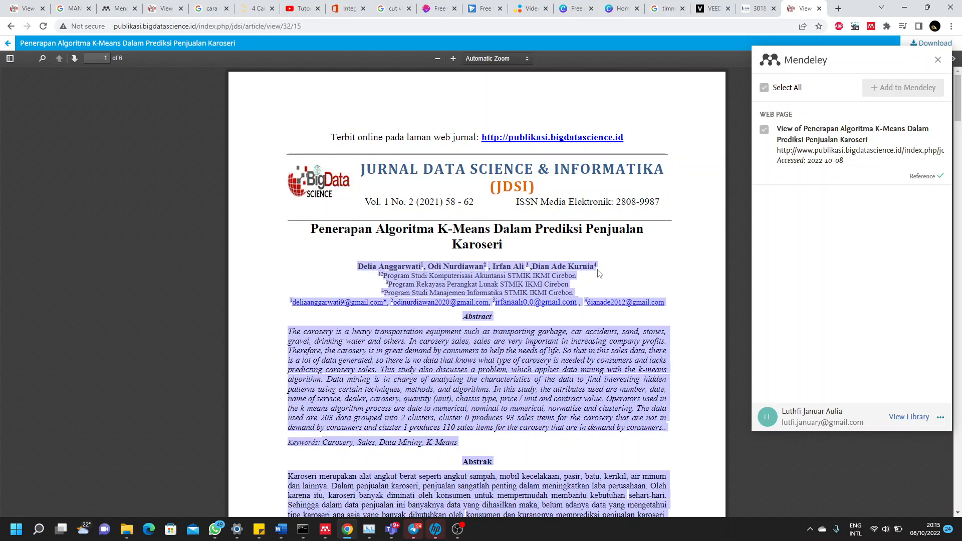
pyautogui.moveTo(386, 265); pyautogui.dragTo(369, 266)
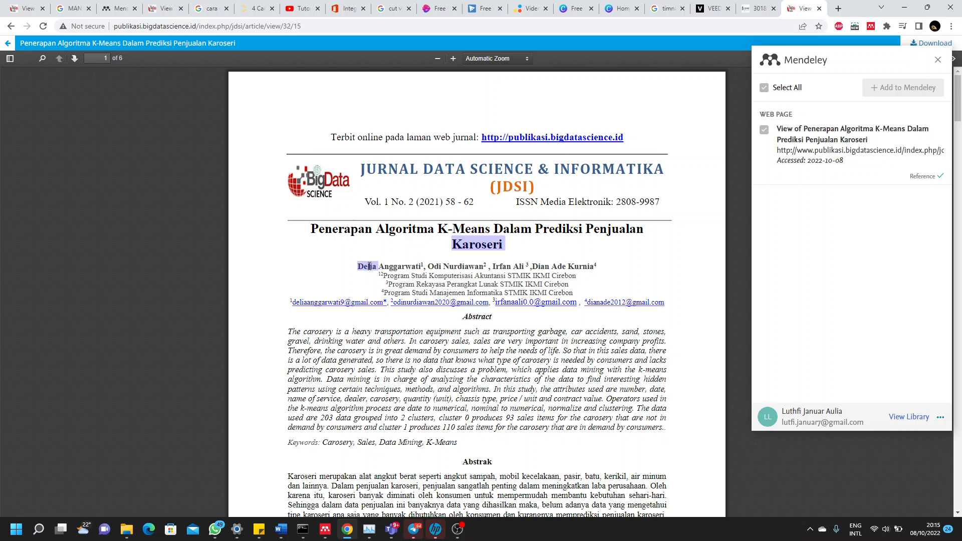
pyautogui.moveTo(595, 266); pyautogui.dragTo(595, 267)
pyautogui.click(595, 266)
pyautogui.hotkey('alt', 'Tab')
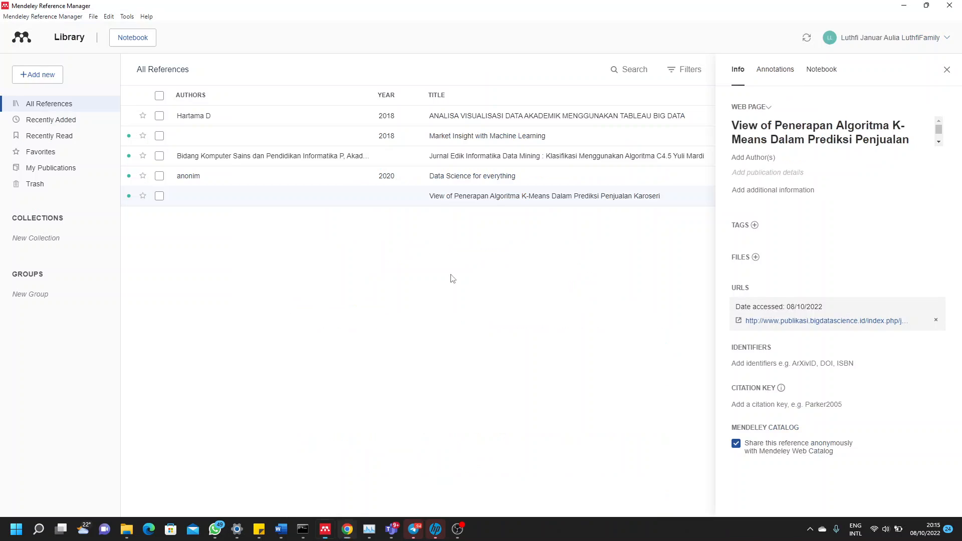
# - Enter the first author's full name, as given in the article PDF, as the author of the new web page reference
pyautogui.click(772, 157)
pyautogui.hotkey('alt', 'Tab')
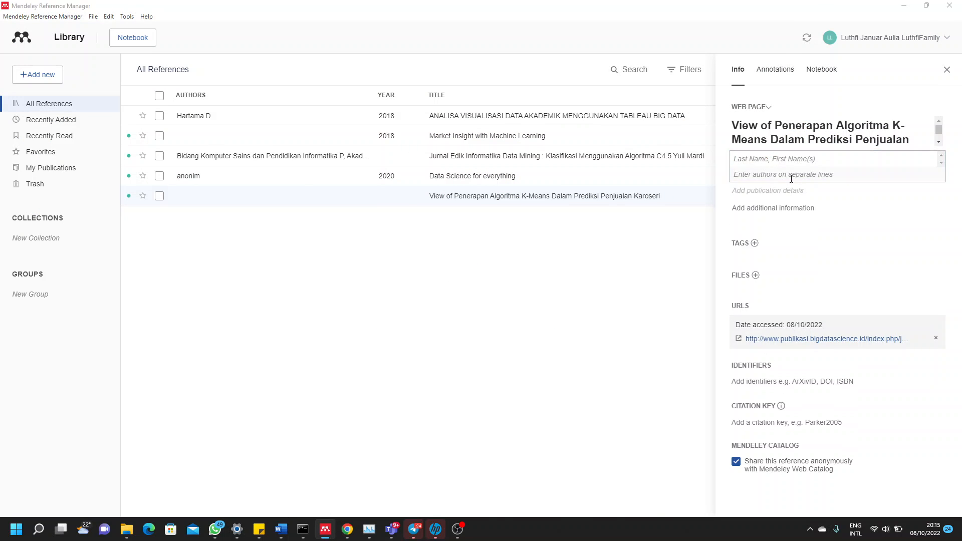
pyautogui.hotkey('alt', 'Tab')
pyautogui.write('Del')
pyautogui.hotkey('alt', 'Tab')
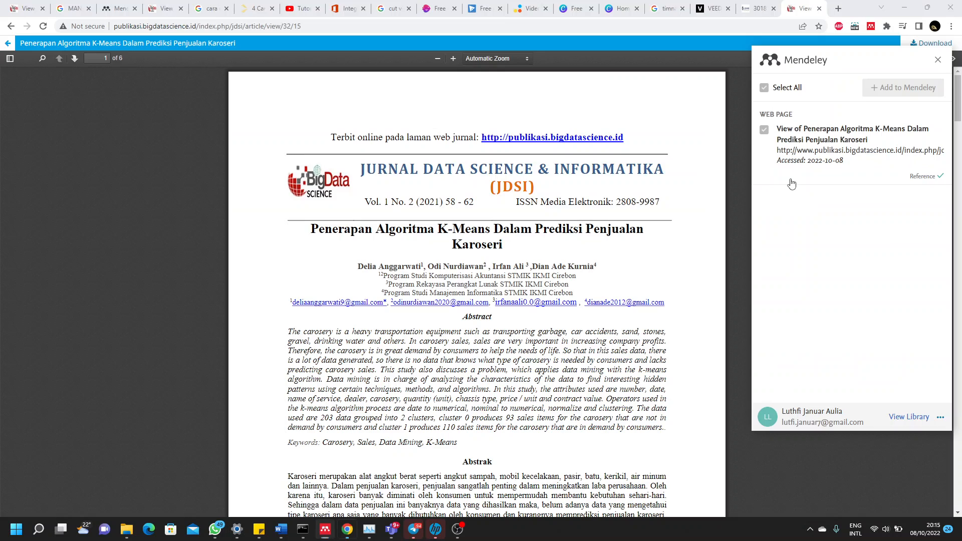
pyautogui.hotkey('alt', 'Tab')
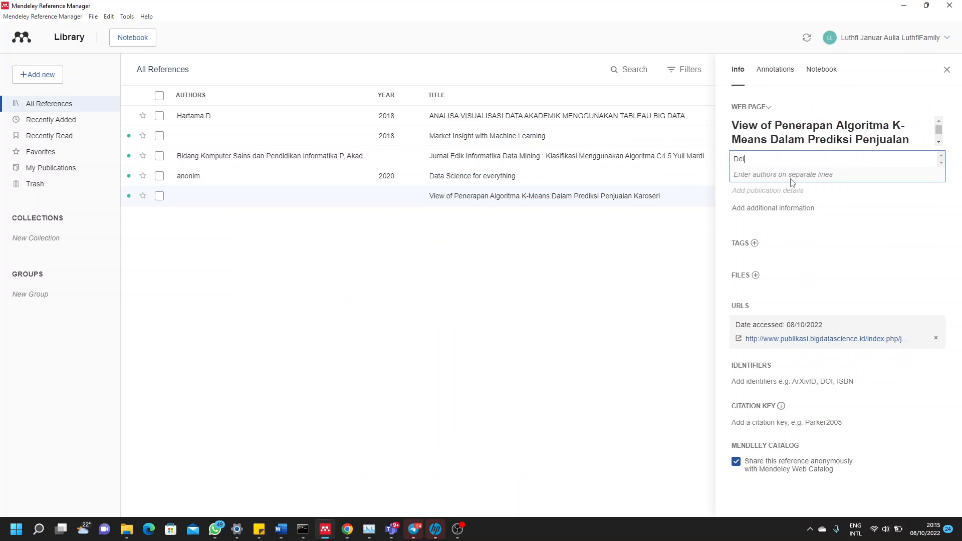
pyautogui.write('ia Anggarwati')
pyautogui.click(732, 203)
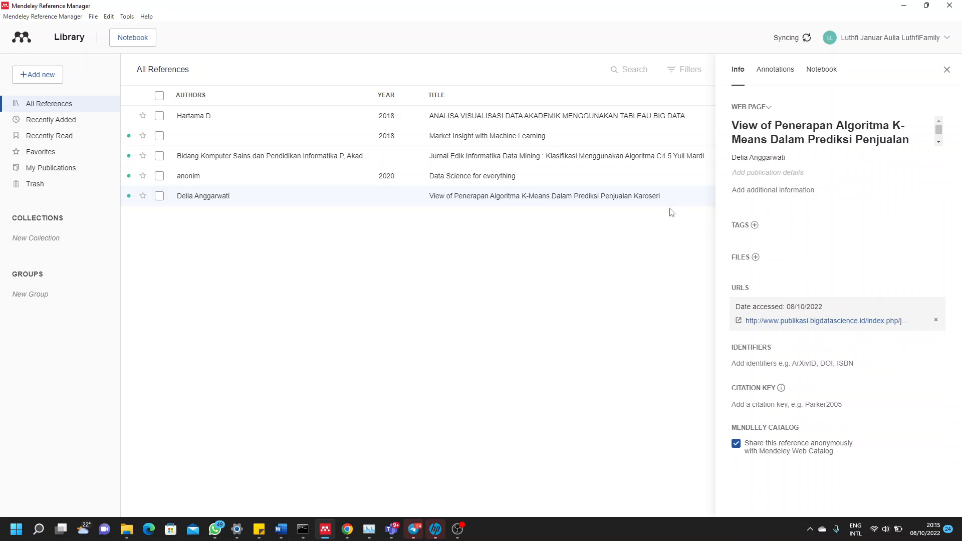
# - Check the publication year in the article PDF and set the reference's year to 2021 in Mendeley Reference Manager
pyautogui.hotkey('alt', 'Tab')
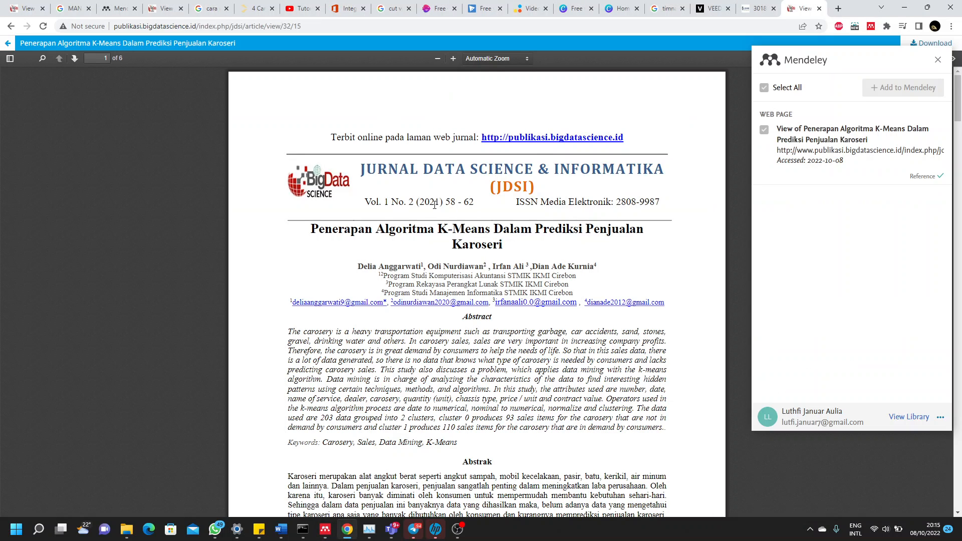
pyautogui.hotkey('alt', 'Tab')
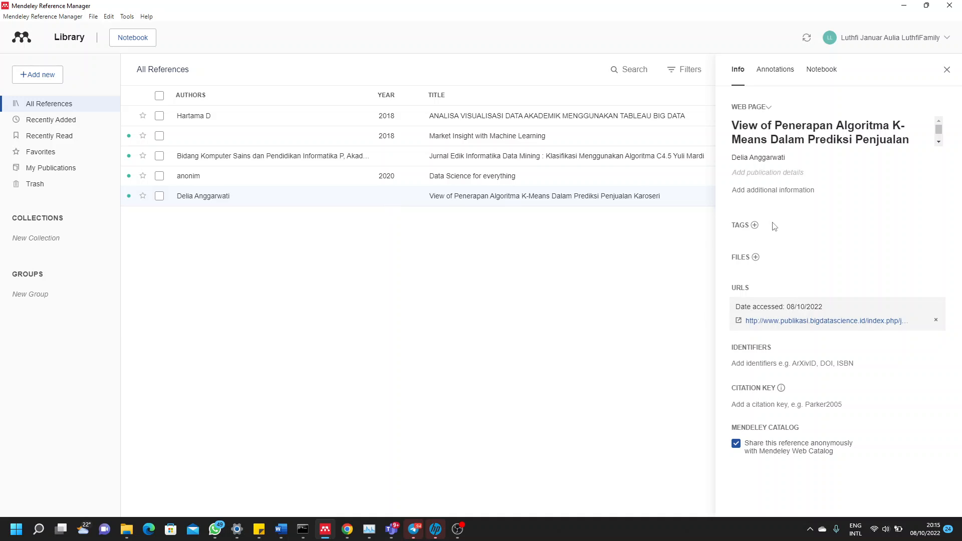
pyautogui.click(774, 175)
pyautogui.click(777, 235)
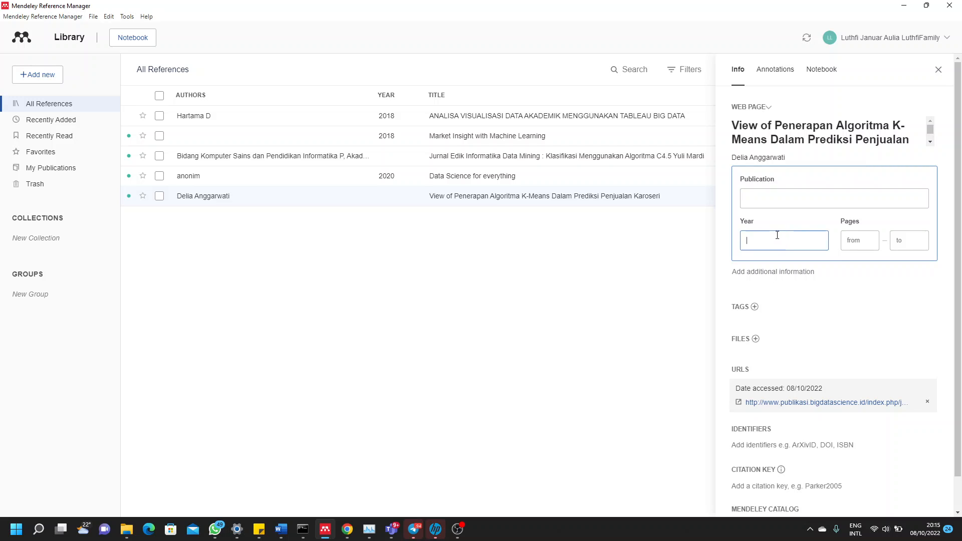
pyautogui.click(790, 302)
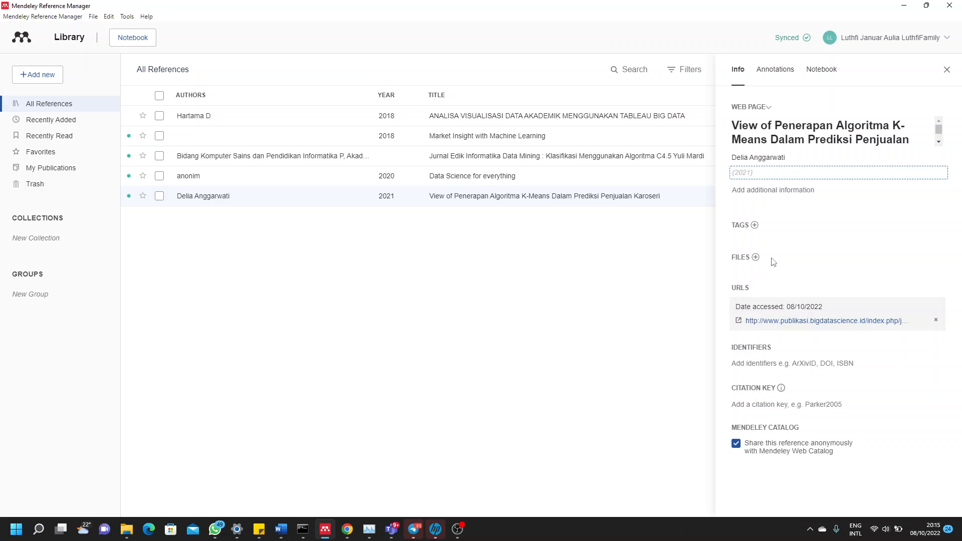
# - Look over the reference's additional information, tag and file options, and its annotations and notebook, without adding anything
pyautogui.click(762, 190)
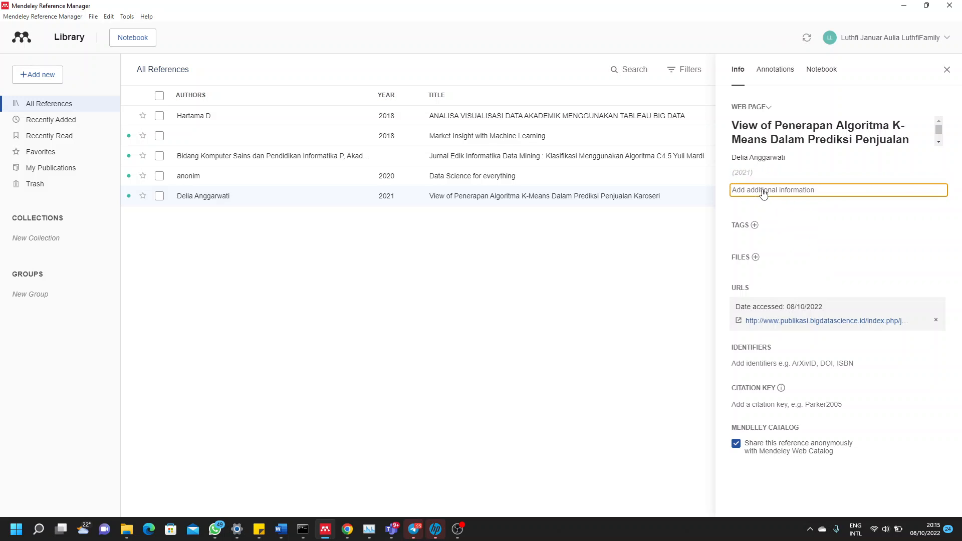
pyautogui.click(762, 227)
pyautogui.click(754, 225)
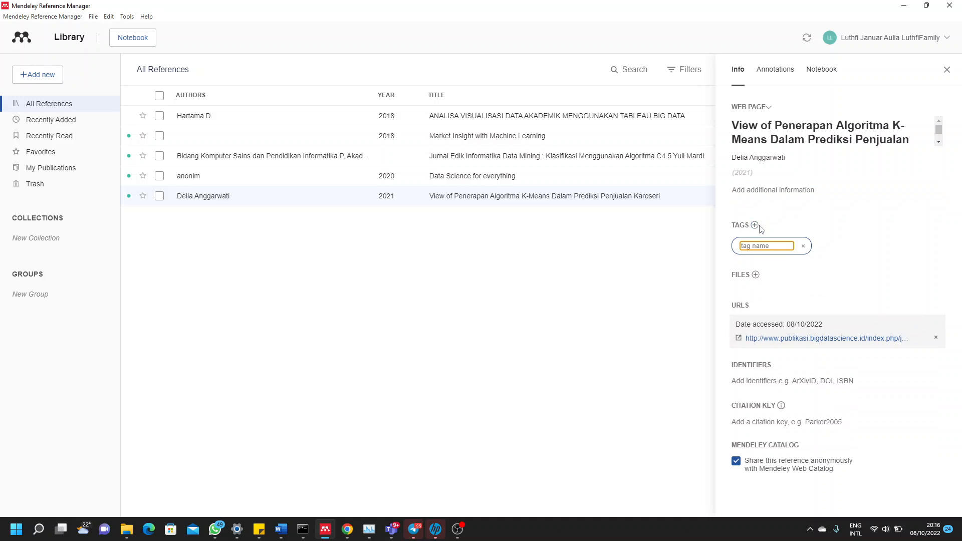
pyautogui.click(759, 226)
pyautogui.click(756, 258)
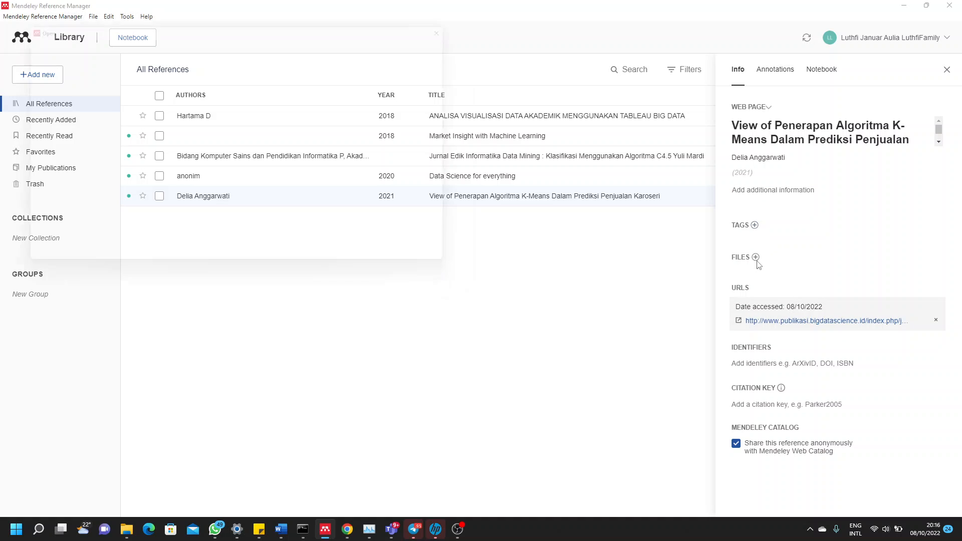
pyautogui.press('Escape')
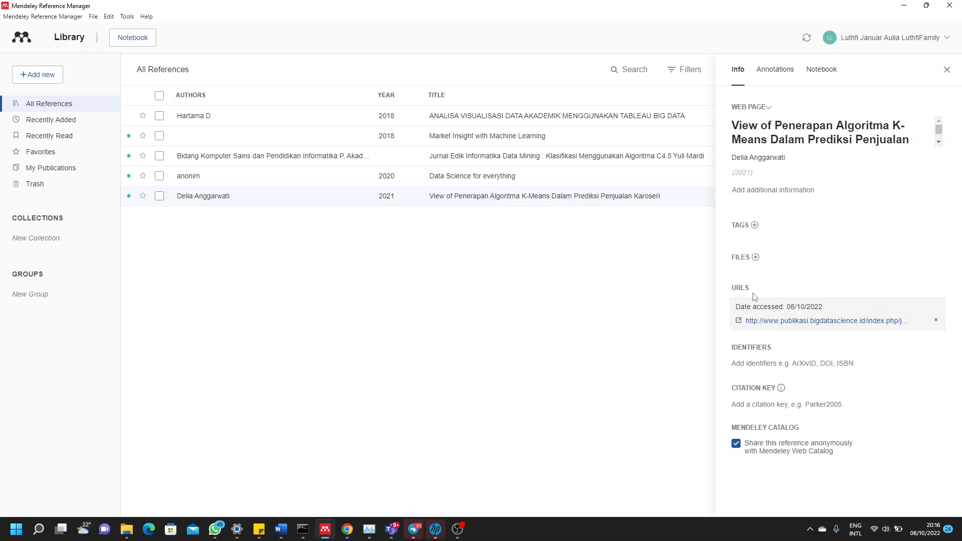
pyautogui.click(790, 74)
pyautogui.click(811, 75)
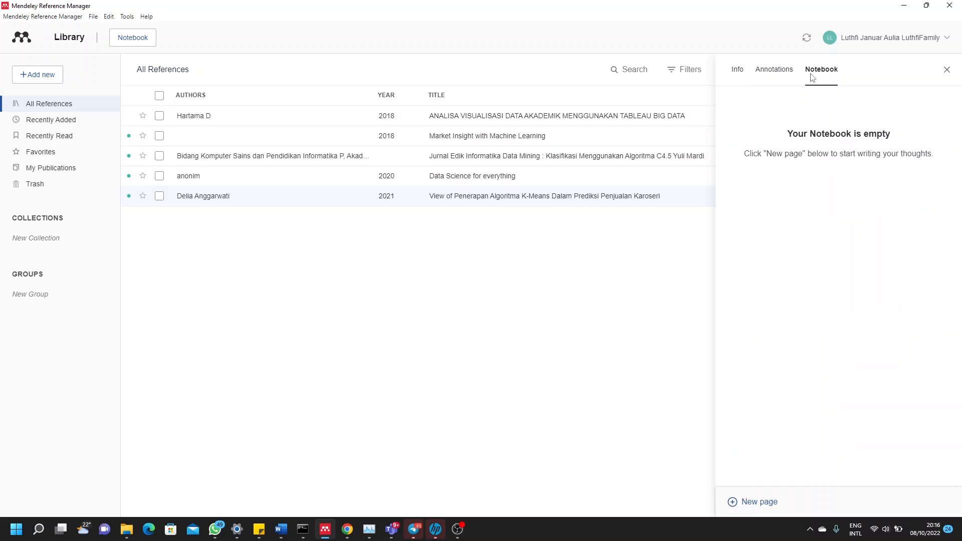
pyautogui.click(763, 76)
pyautogui.click(738, 74)
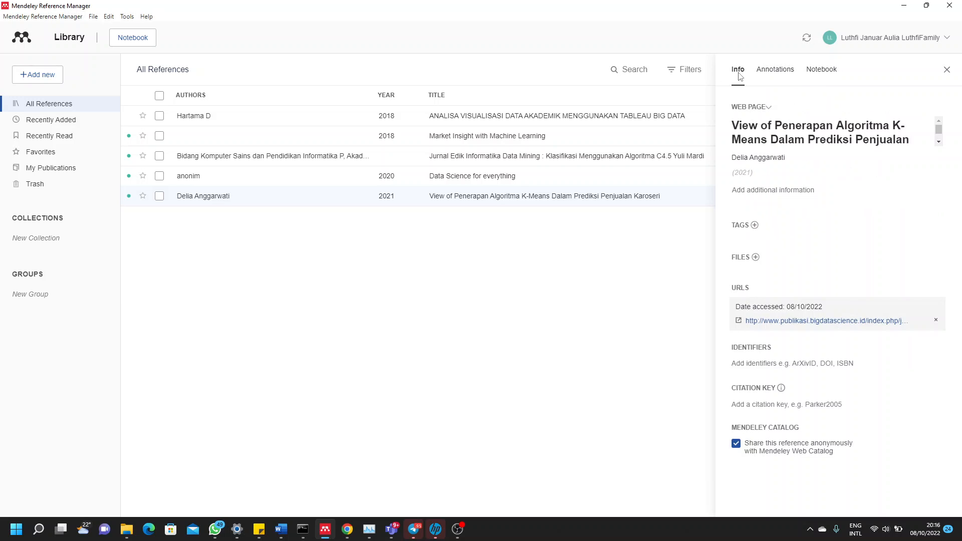
# - Examine the reference's publication, date, title and identifier fields, and its annotations and notebook once more
pyautogui.click(770, 195)
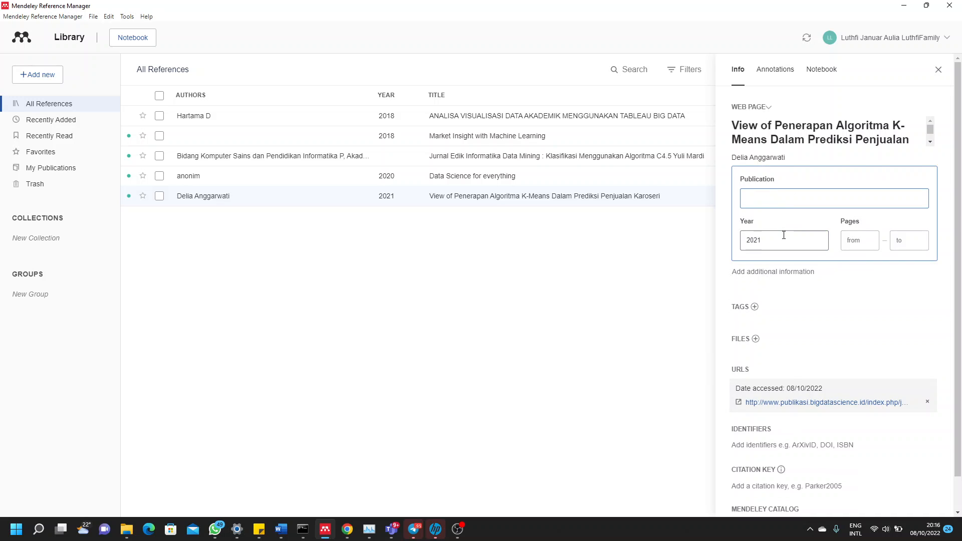
pyautogui.click(780, 217)
pyautogui.click(776, 197)
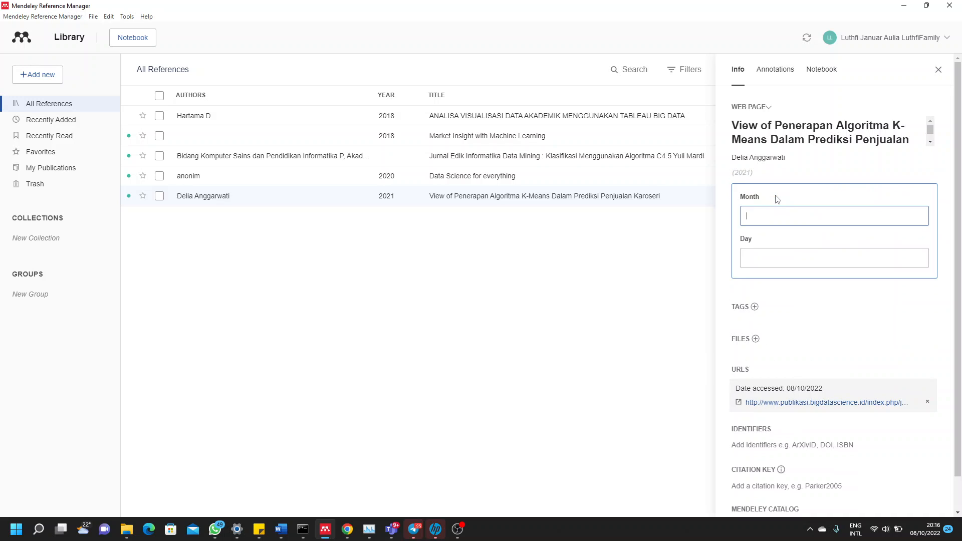
pyautogui.click(776, 199)
pyautogui.click(941, 133)
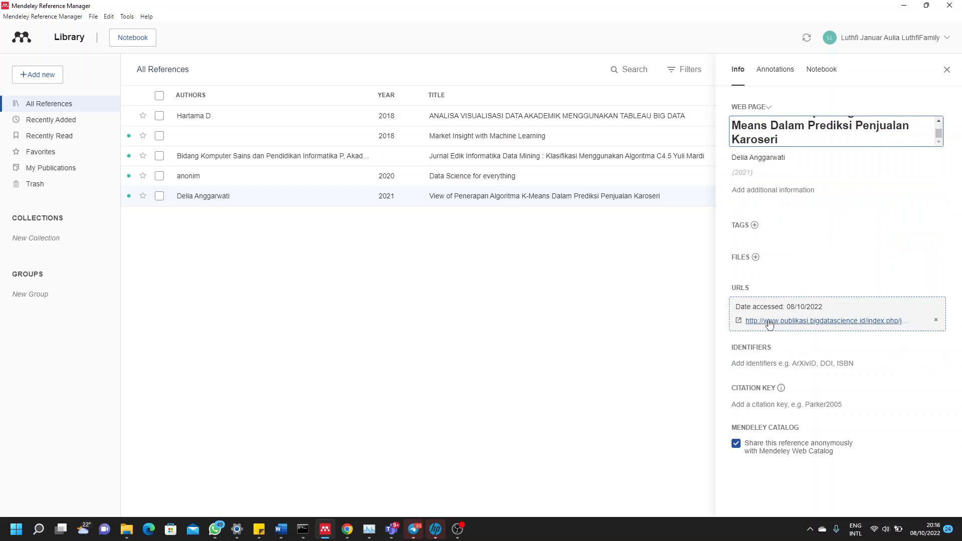
pyautogui.click(748, 365)
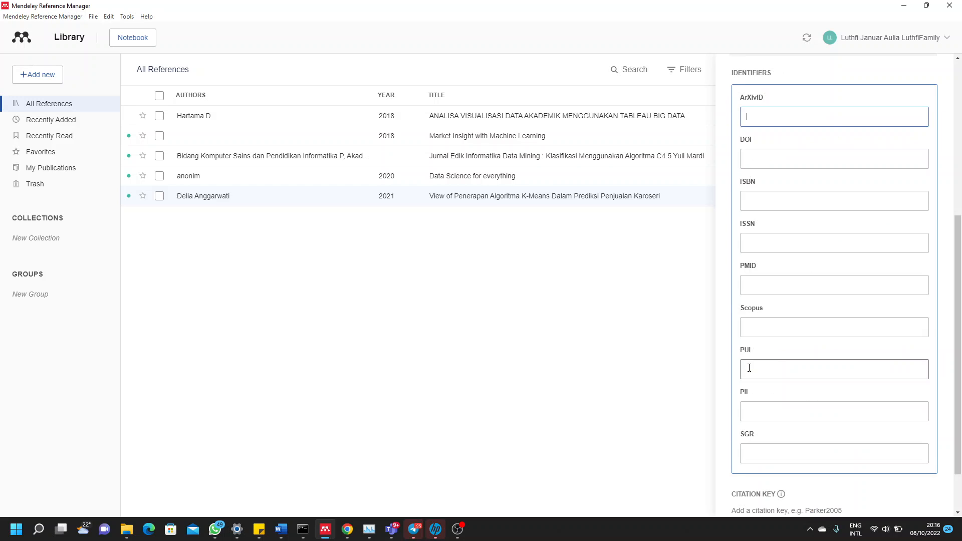
pyautogui.press('Escape')
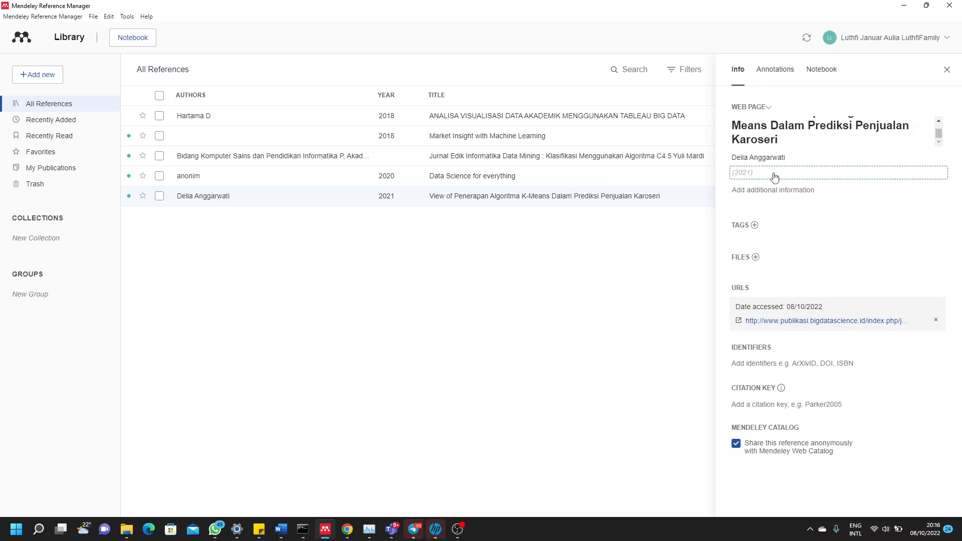
pyautogui.click(776, 70)
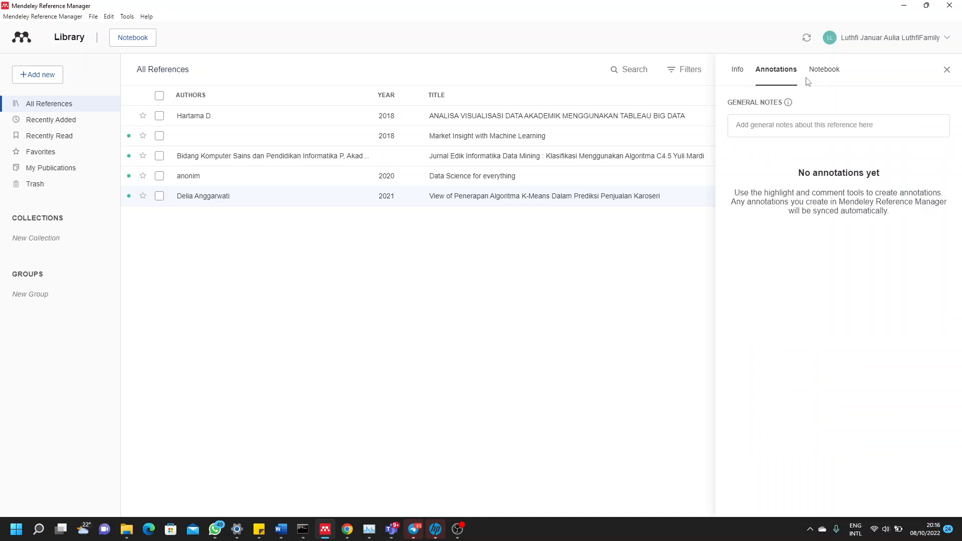
pyautogui.click(808, 79)
pyautogui.click(737, 78)
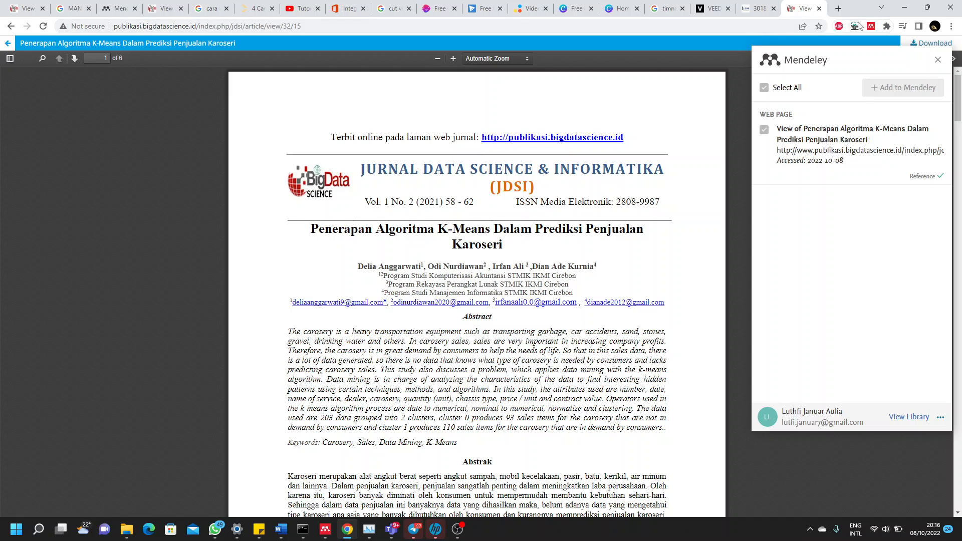
# - Search the web for Google Books in a new browser tab and open the Google Books site
pyautogui.click(838, 9)
pyautogui.write('me')
pyautogui.press('BackSpace')
pyautogui.press('BackSpace')
pyautogui.press('BackSpace')
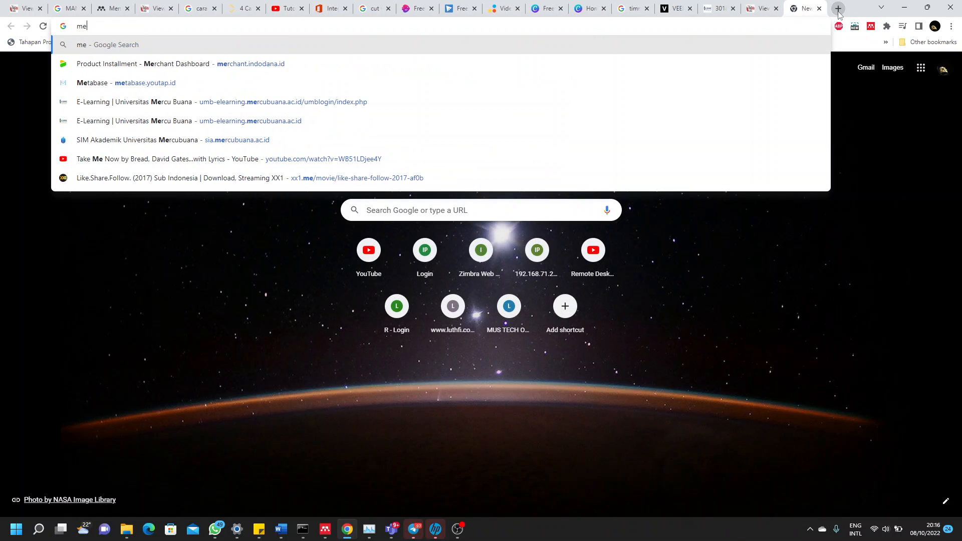
pyautogui.write('google')
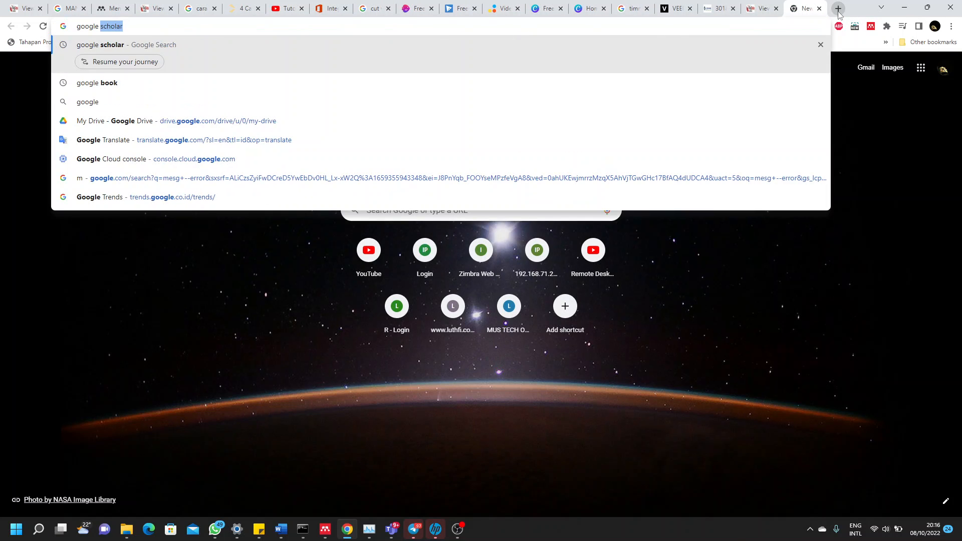
pyautogui.write(' bo')
pyautogui.press('Return')
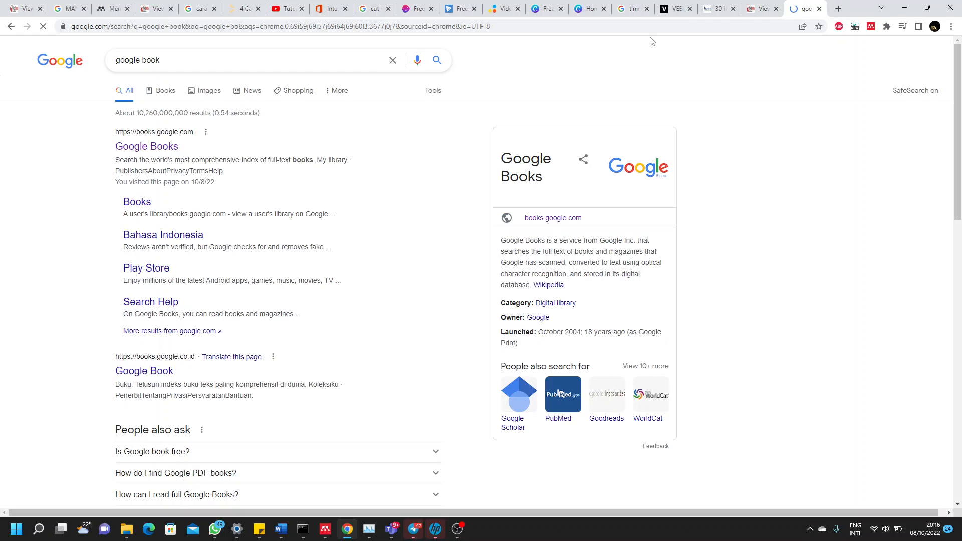
pyautogui.click(134, 146)
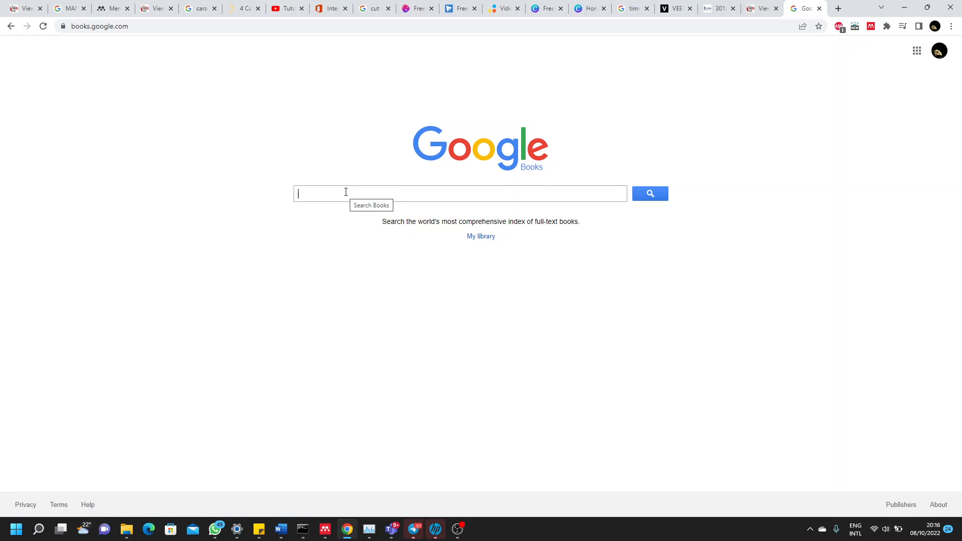
# - Find the Deep Learning book with a search for "machine learning" and add its journal article entry to Mendeley
pyautogui.write('machine learning')
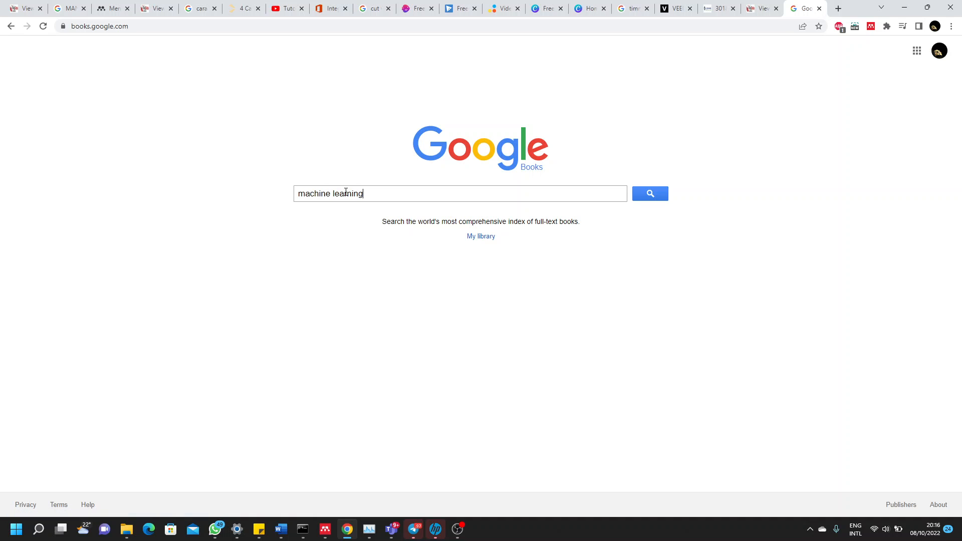
pyautogui.press('Return')
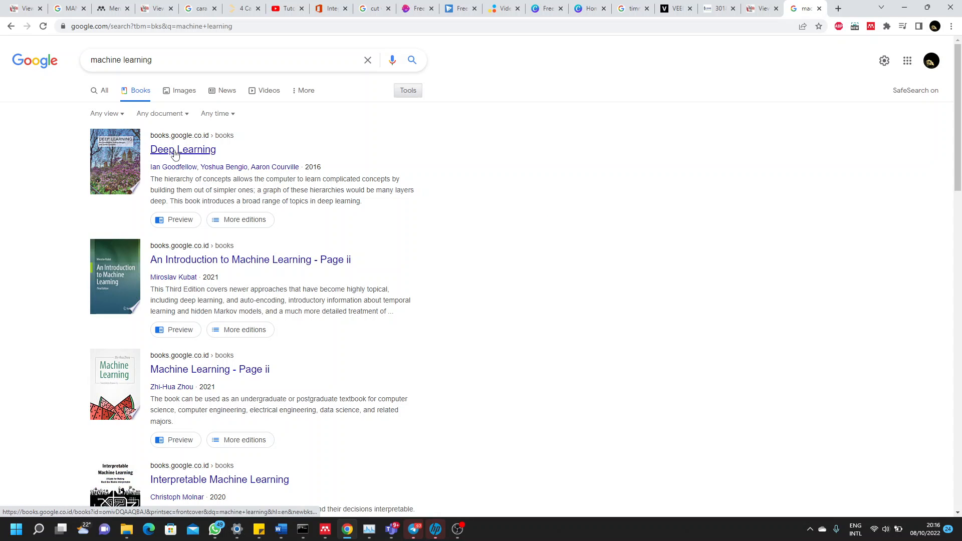
pyautogui.click(174, 154)
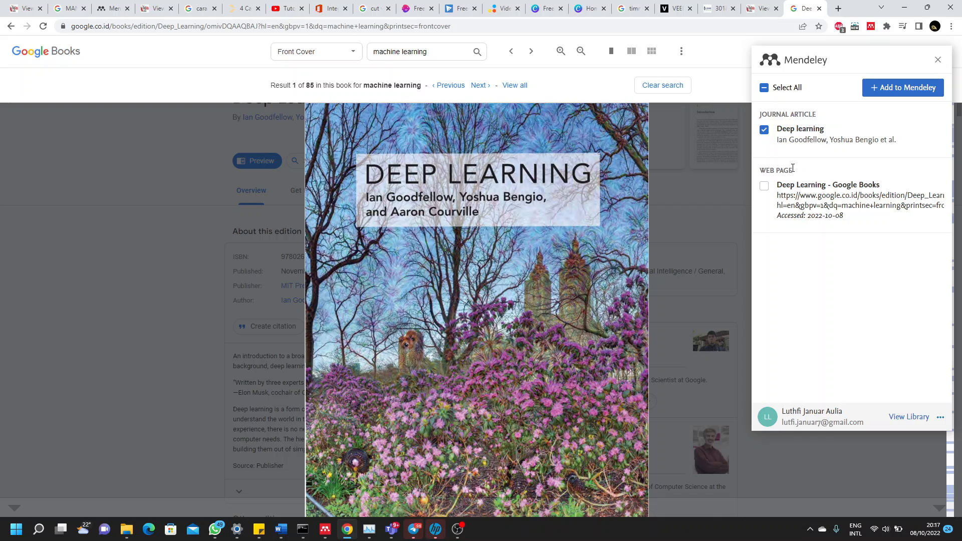
pyautogui.click(879, 88)
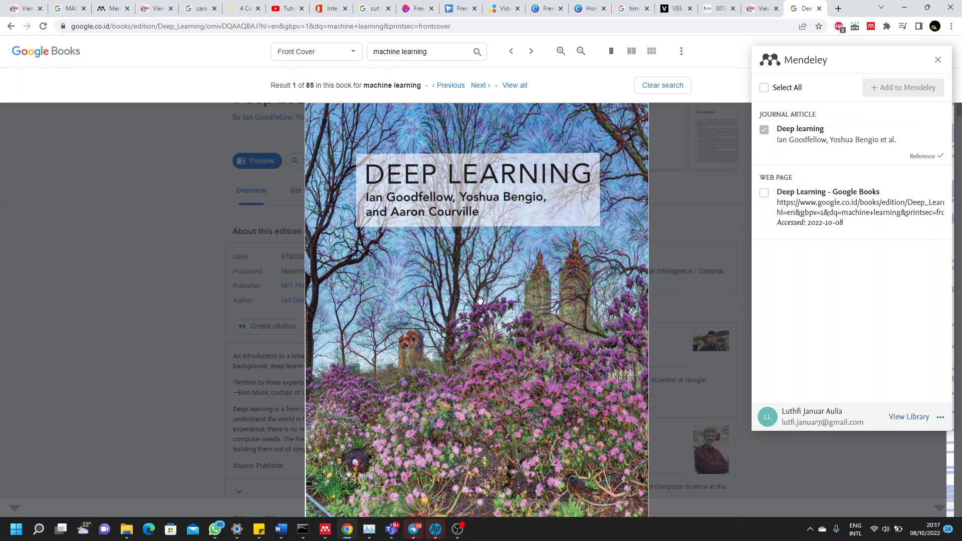
# - Switch to Mendeley Reference Manager and review the details of the Deep learning reference, comparing them with the Google Books page
pyautogui.click(323, 535)
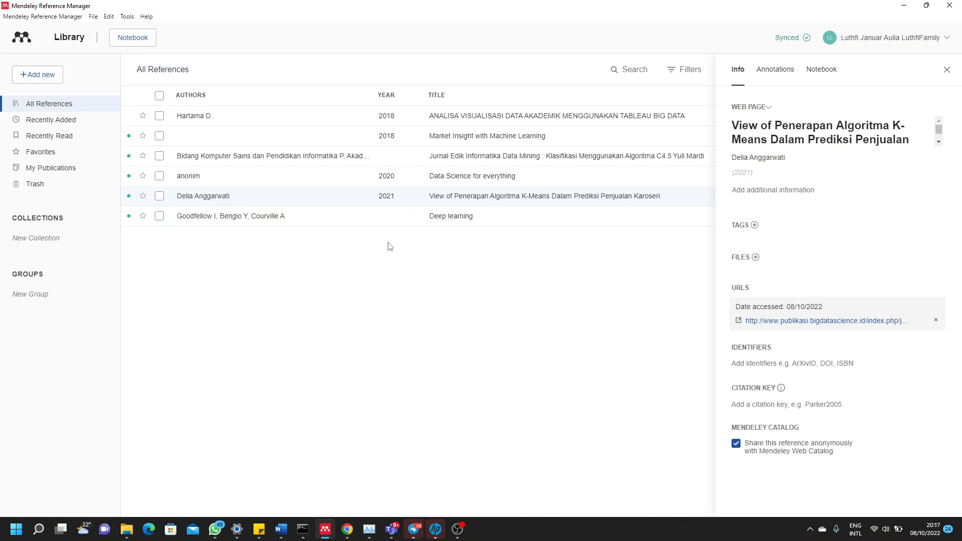
pyautogui.click(309, 221)
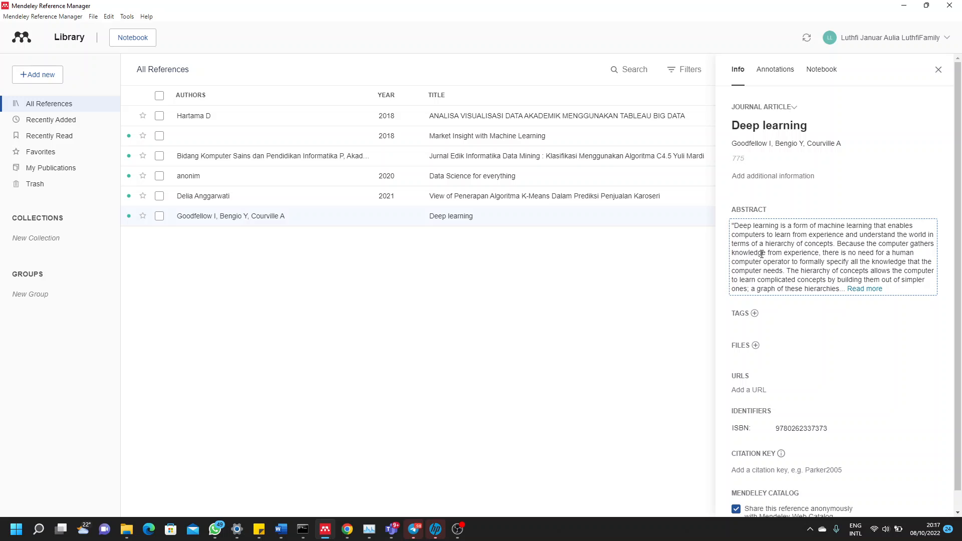
pyautogui.scroll(-1, 761, 254)
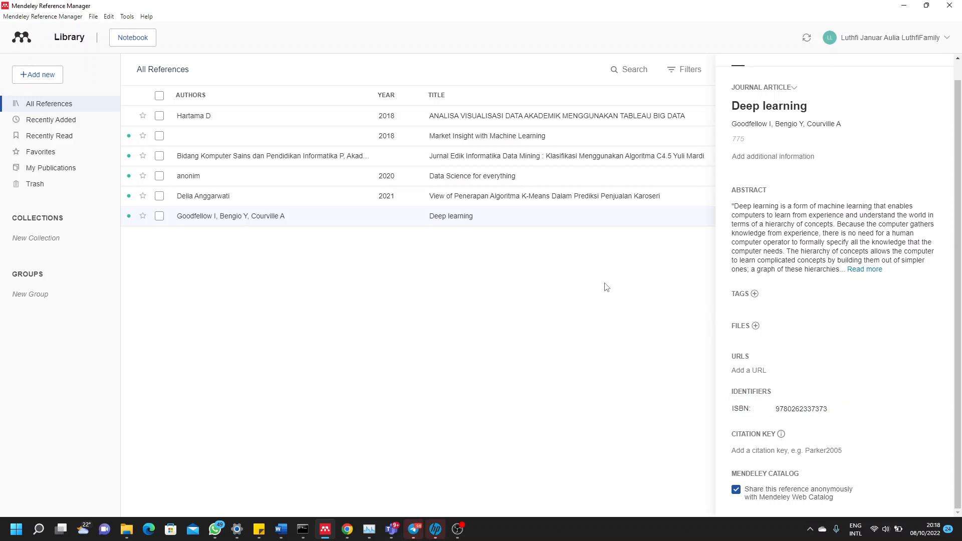
pyautogui.hotkey('alt', 'Tab')
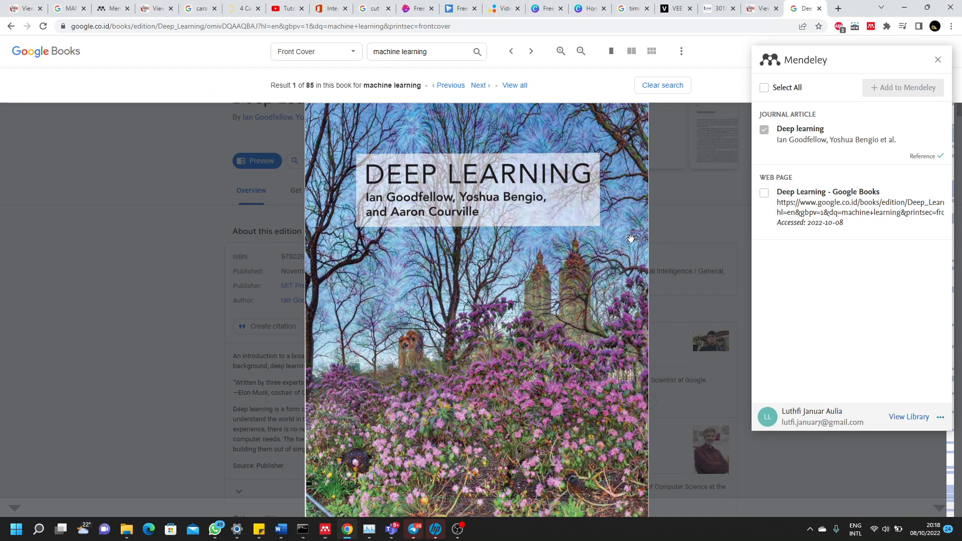
pyautogui.hotkey('alt', 'Tab')
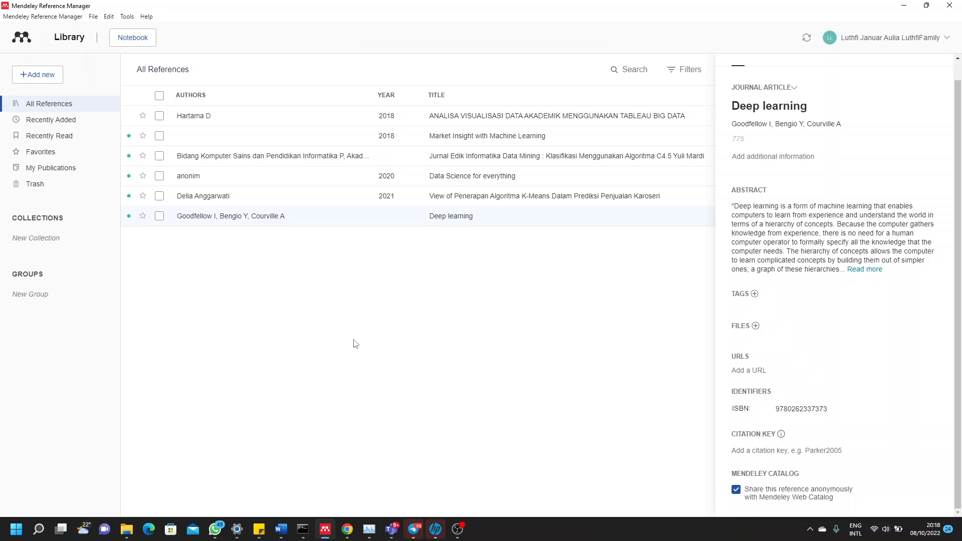
# - Switch to Word, create a new blank document and enter the centred heading "Abstrak"
pyautogui.click(280, 529)
pyautogui.scroll(10, 343, 279)
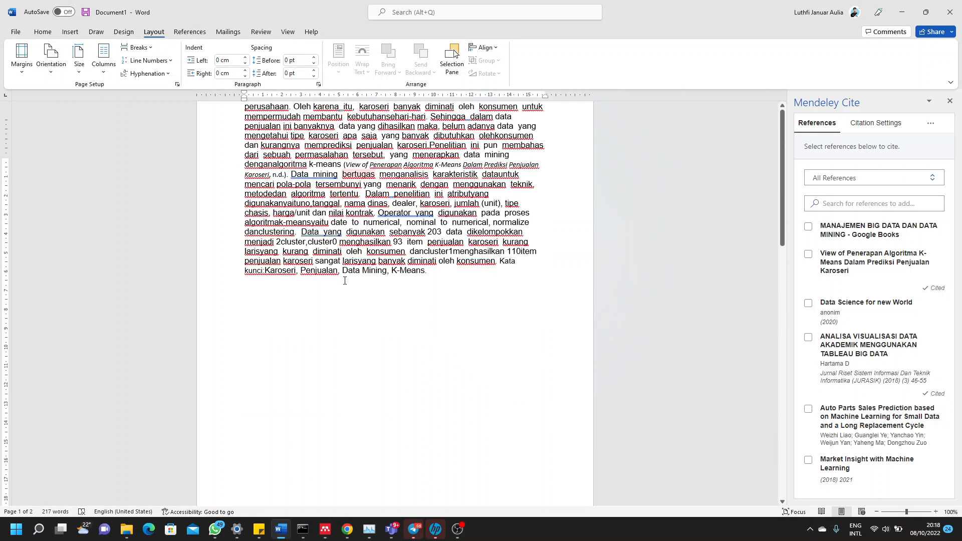
pyautogui.click(14, 33)
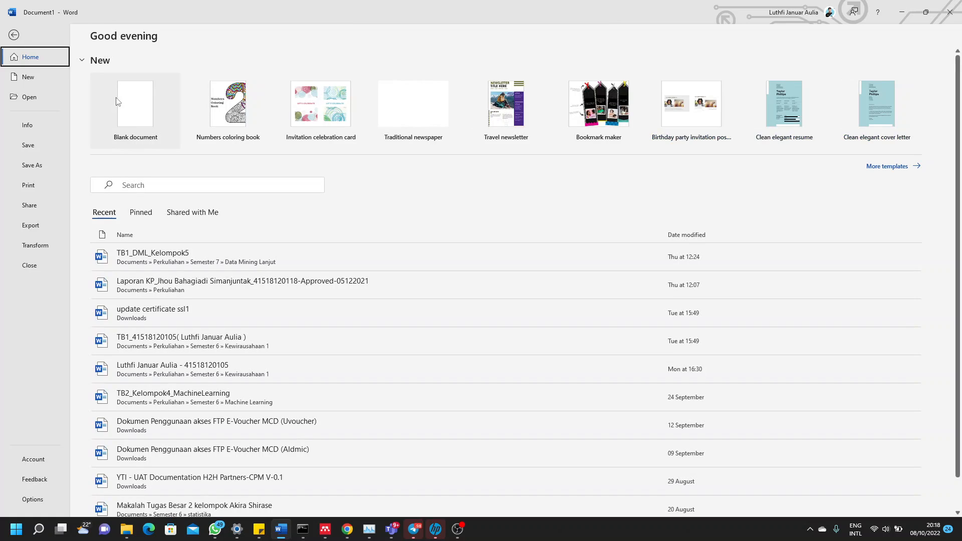
pyautogui.click(134, 104)
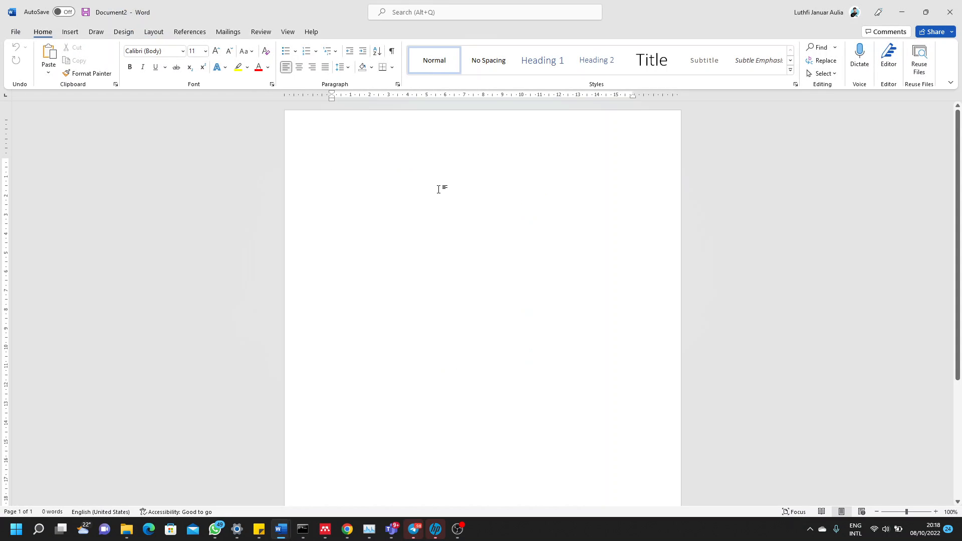
pyautogui.hotkey('ctrl', 'e')
pyautogui.write('Abstrak')
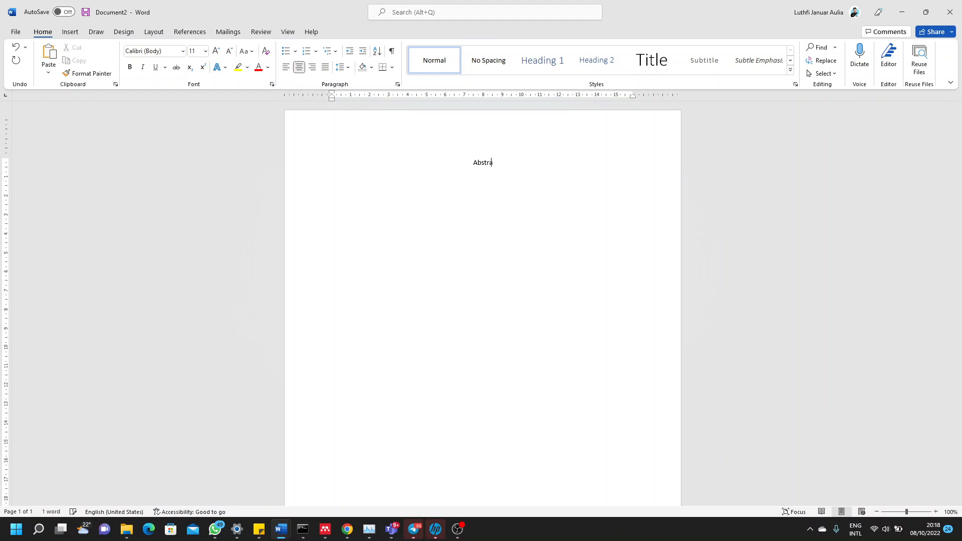
pyautogui.press('Return')
# - Copy the full abstract of the Deep learning reference from Mendeley Reference Manager and paste it below the "Abstrak" heading in the new Word document
pyautogui.hotkey('alt', 'Tab')
pyautogui.hotkey('alt', 'Tab')
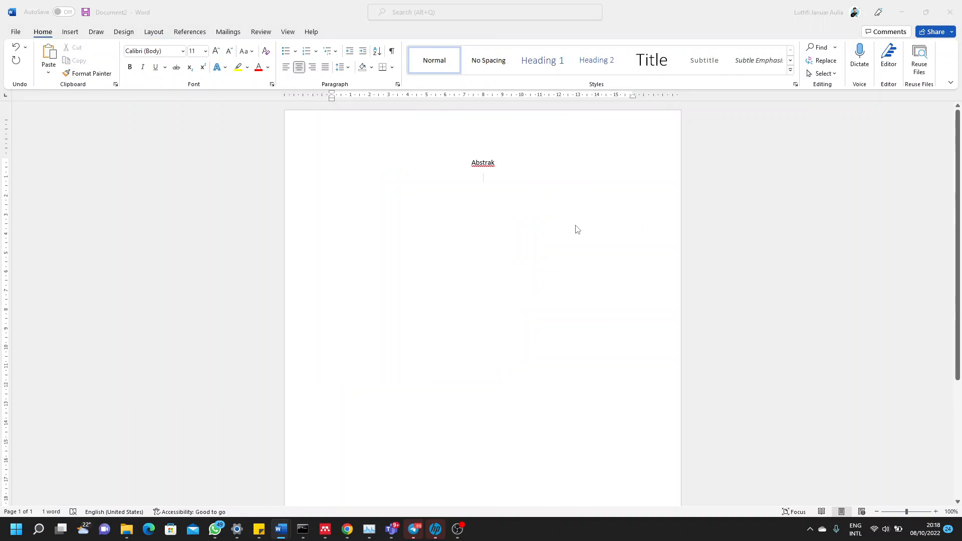
pyautogui.hotkey('alt', 'Tab')
pyautogui.hotkey('alt', 'Tab')
pyautogui.click(755, 269)
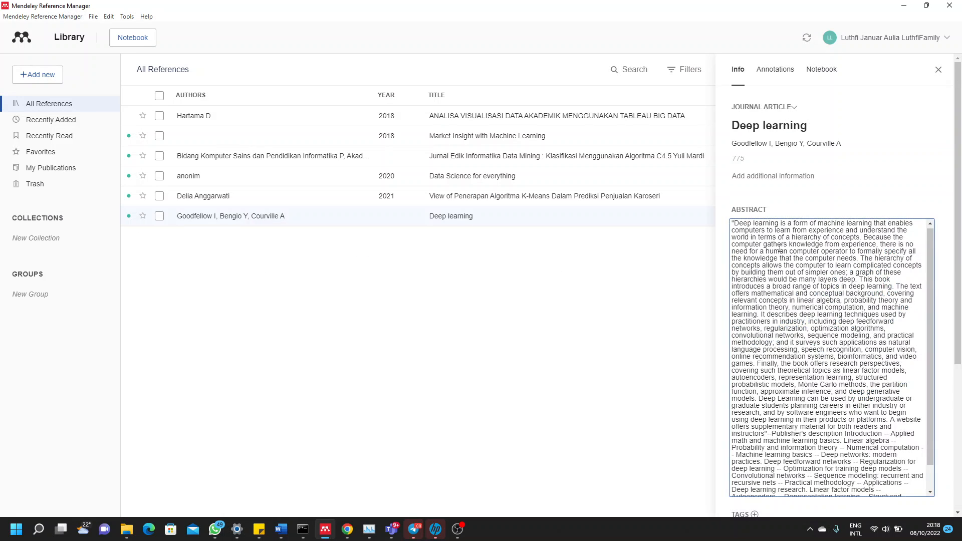
pyautogui.tripleClick(777, 248)
pyautogui.hotkey('ctrl', 'c')
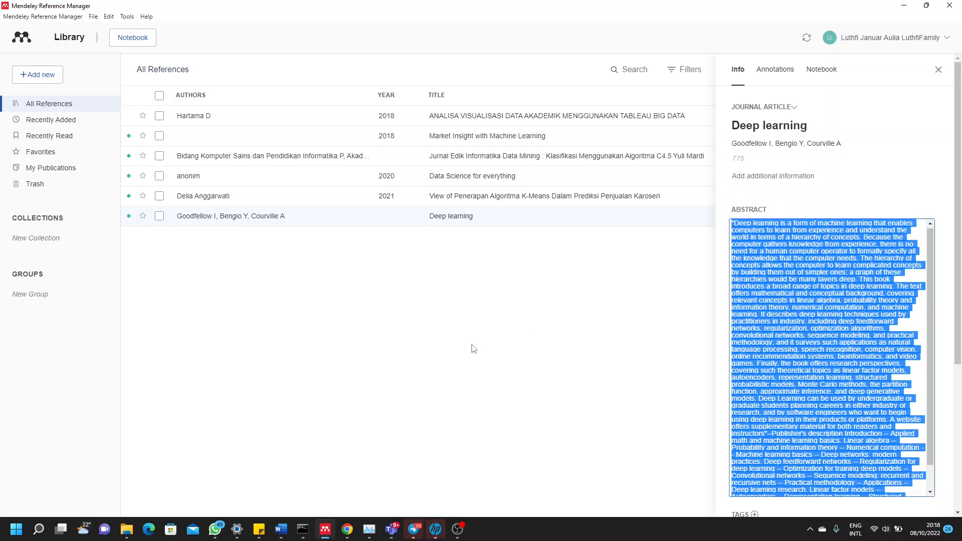
pyautogui.click(280, 528)
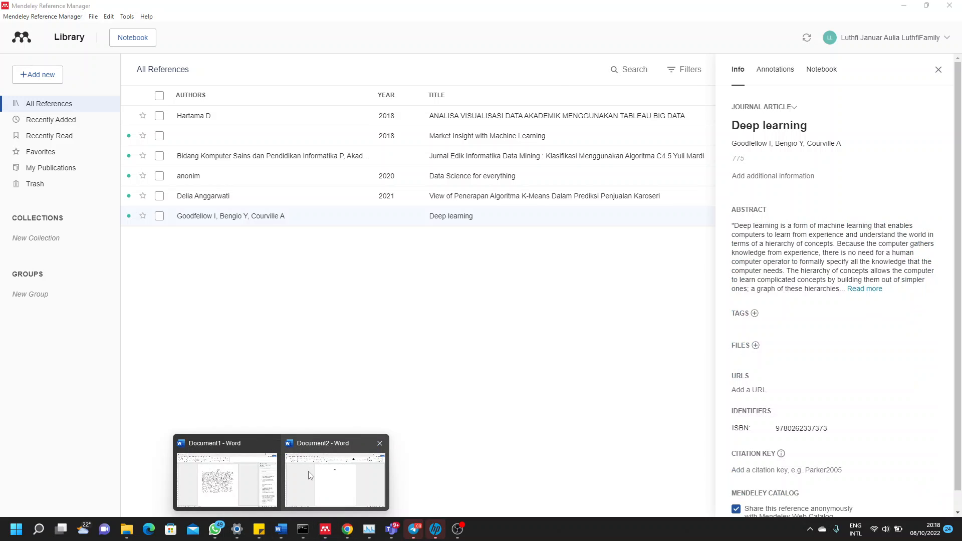
pyautogui.click(335, 480)
pyautogui.hotkey('ctrl', 'v')
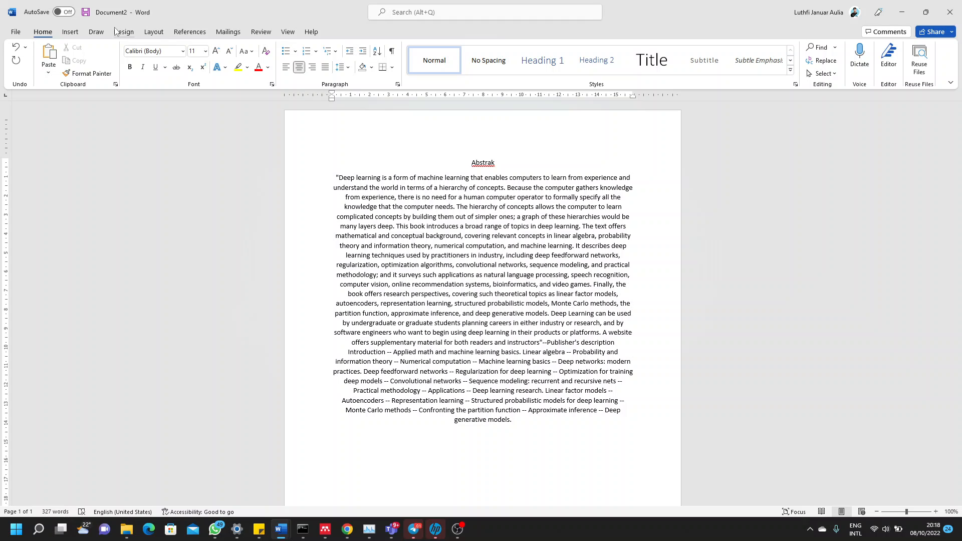
# - Find the Mendeley Cite add-in in the Office Add-ins store by searching for "mendeley" and add it to Word
pyautogui.click(69, 31)
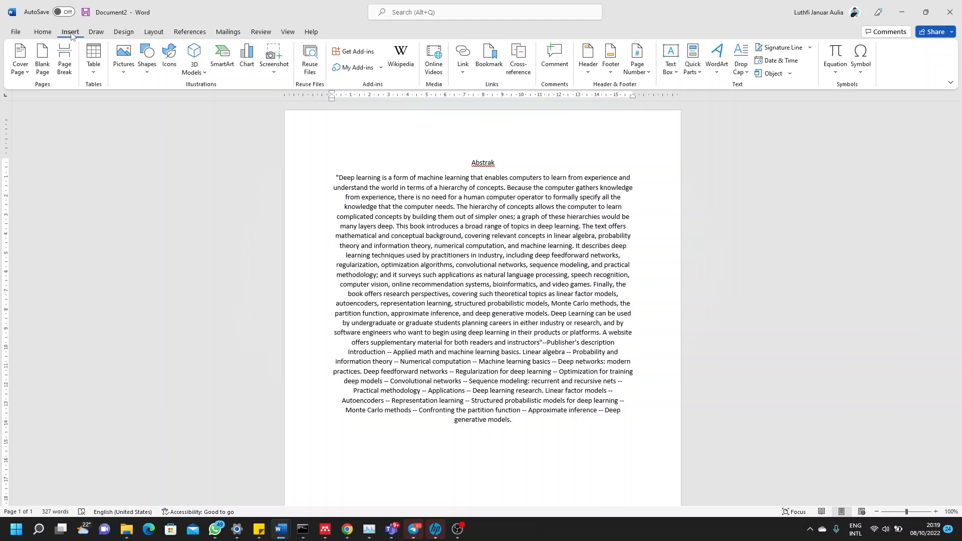
pyautogui.click(357, 53)
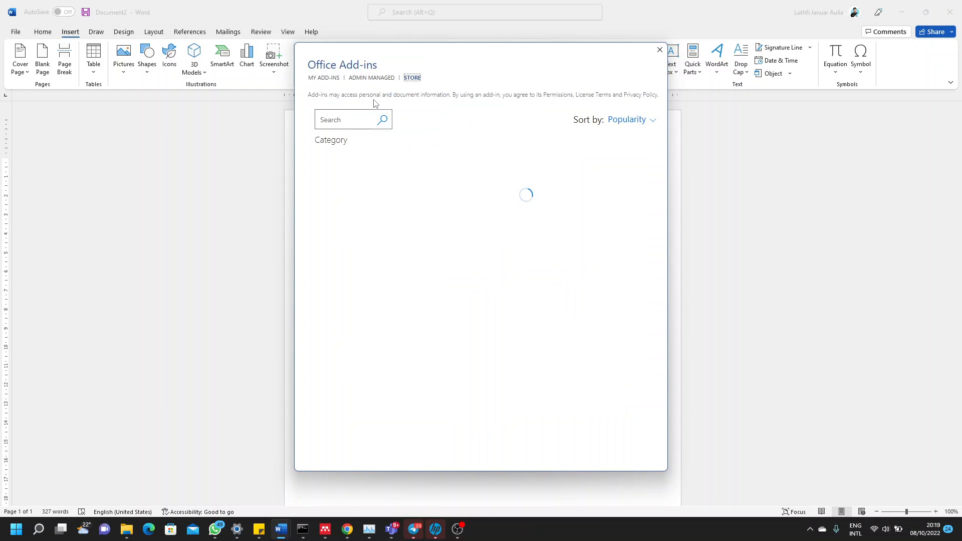
pyautogui.click(350, 113)
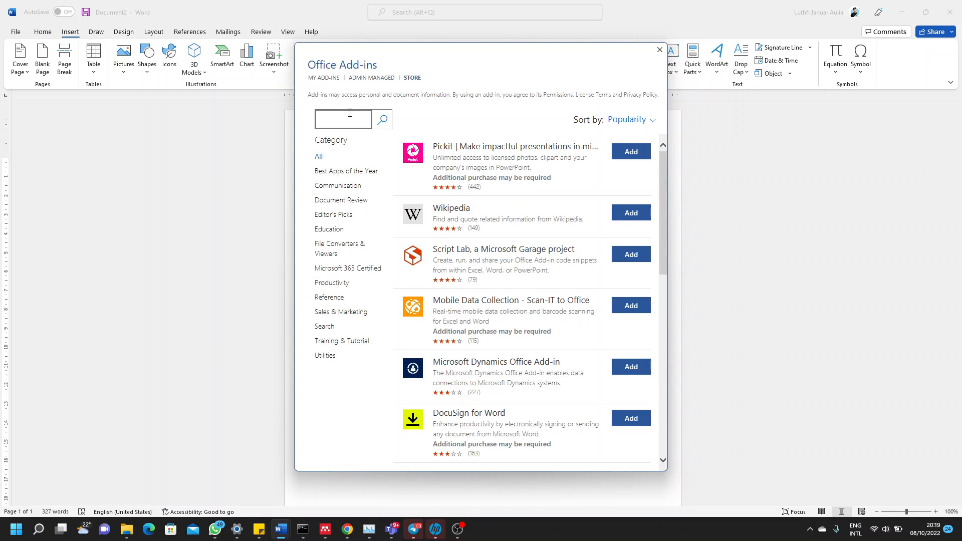
pyautogui.write('mendeley')
pyautogui.click(383, 120)
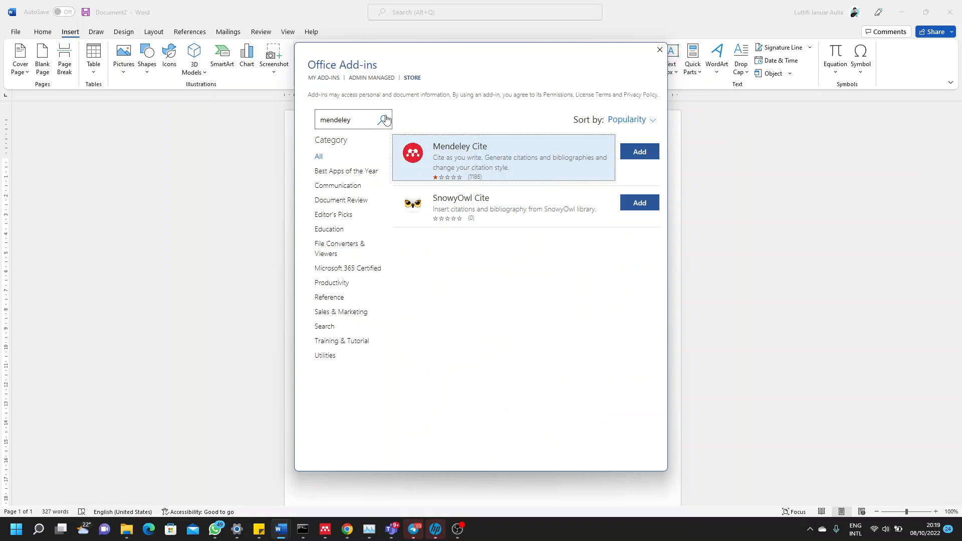
pyautogui.click(624, 153)
pyautogui.click(659, 50)
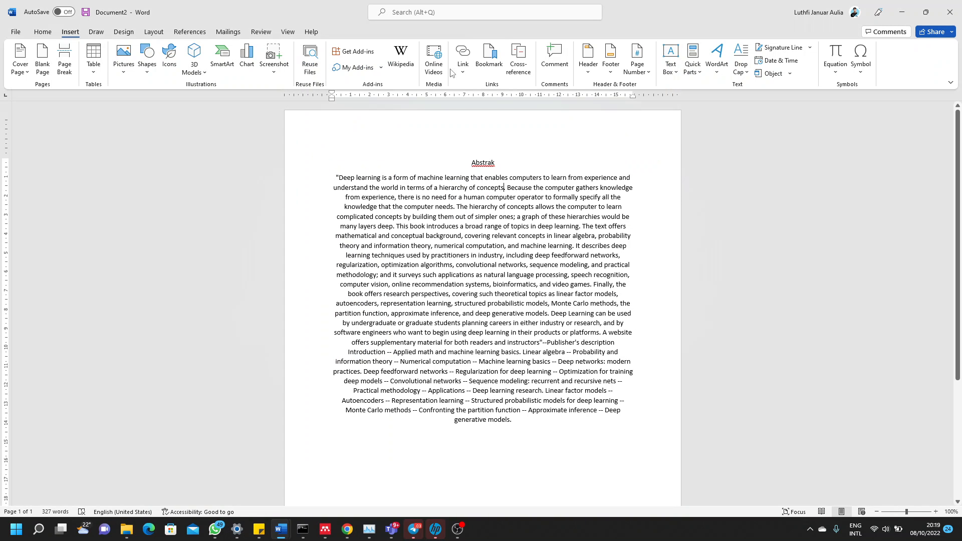
# - Open Mendeley Cite and insert a citation of the Deep learning reference after "concepts" in the abstract's first sentence
pyautogui.click(190, 32)
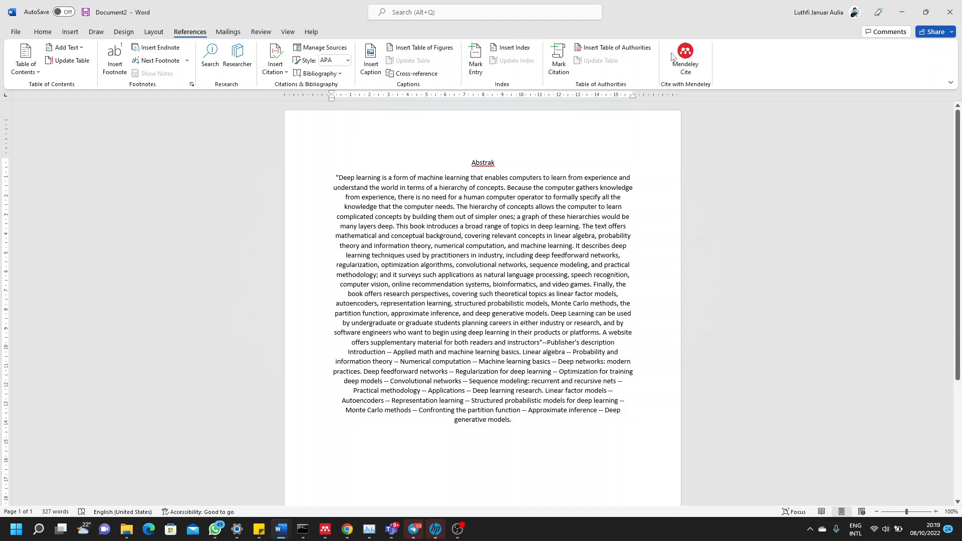
pyautogui.click(685, 60)
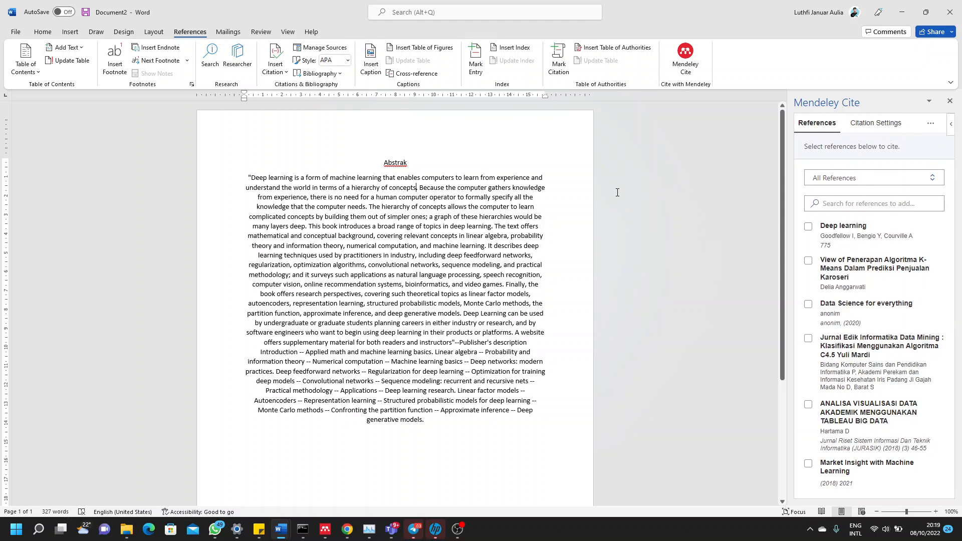
pyautogui.click(422, 179)
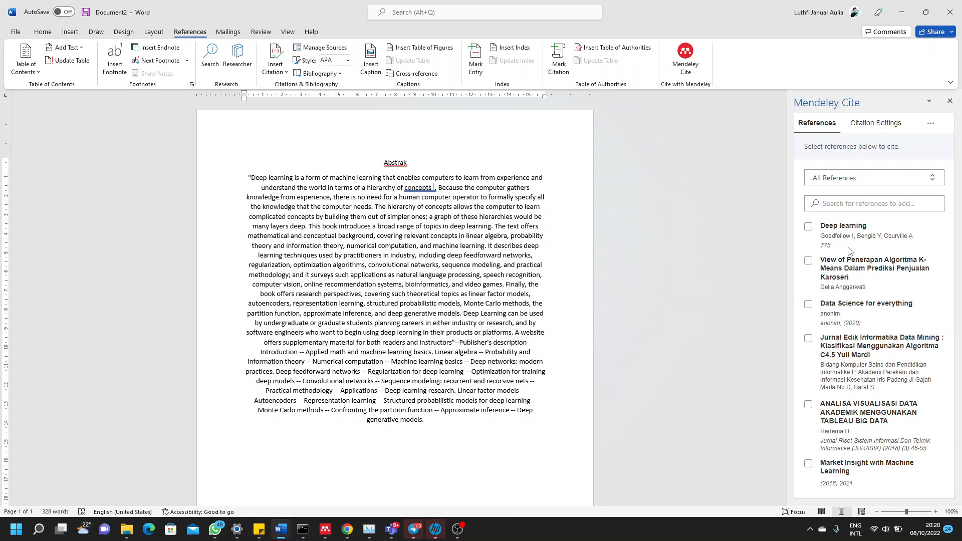
pyautogui.click(808, 226)
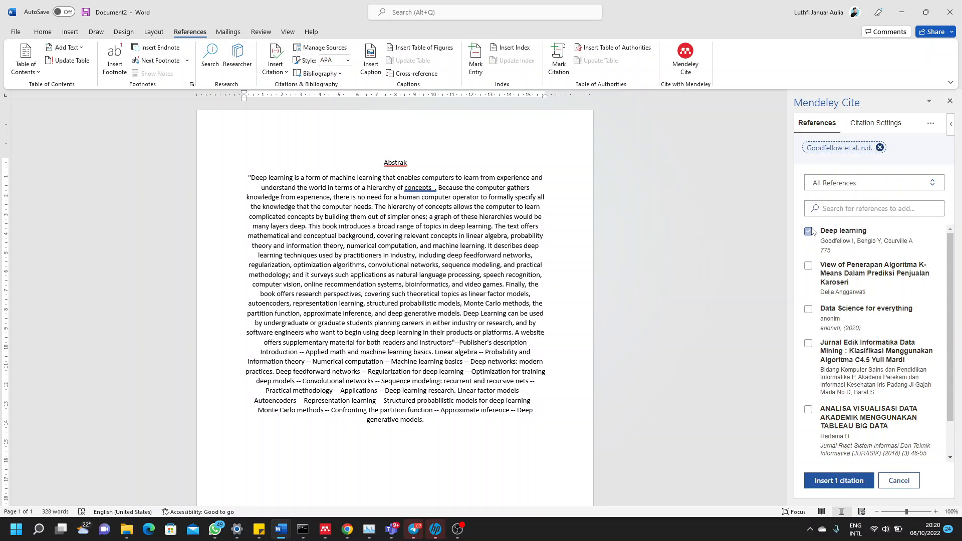
pyautogui.scroll(-1, 832, 304)
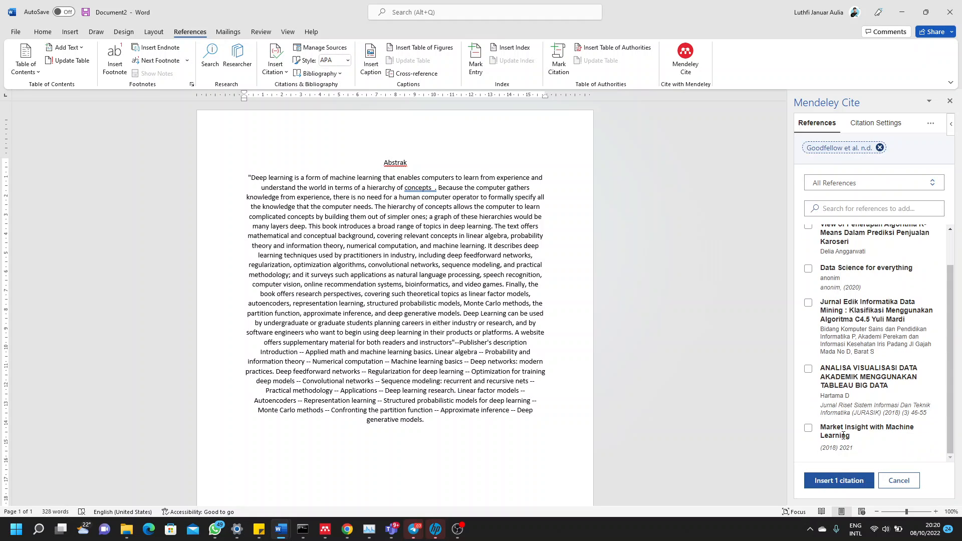
pyautogui.click(823, 481)
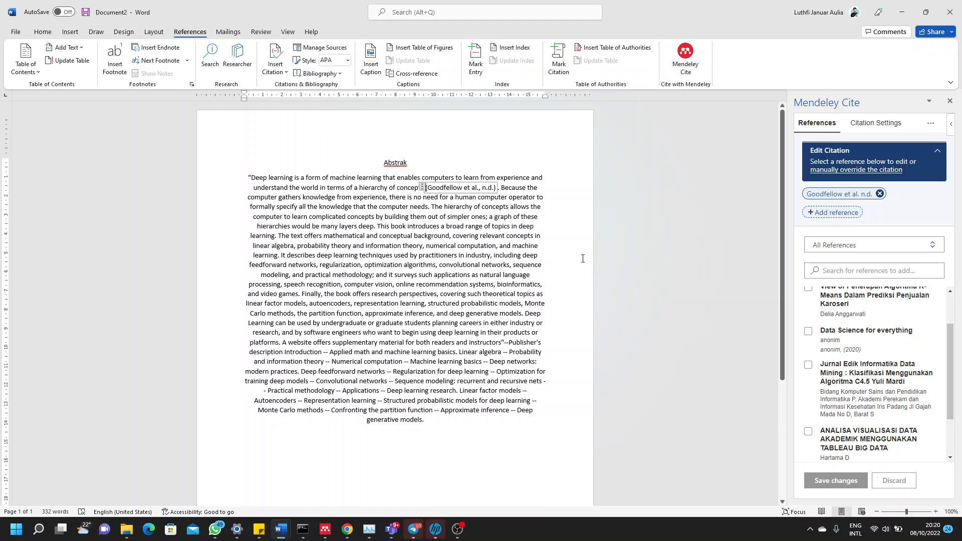
pyautogui.click(439, 179)
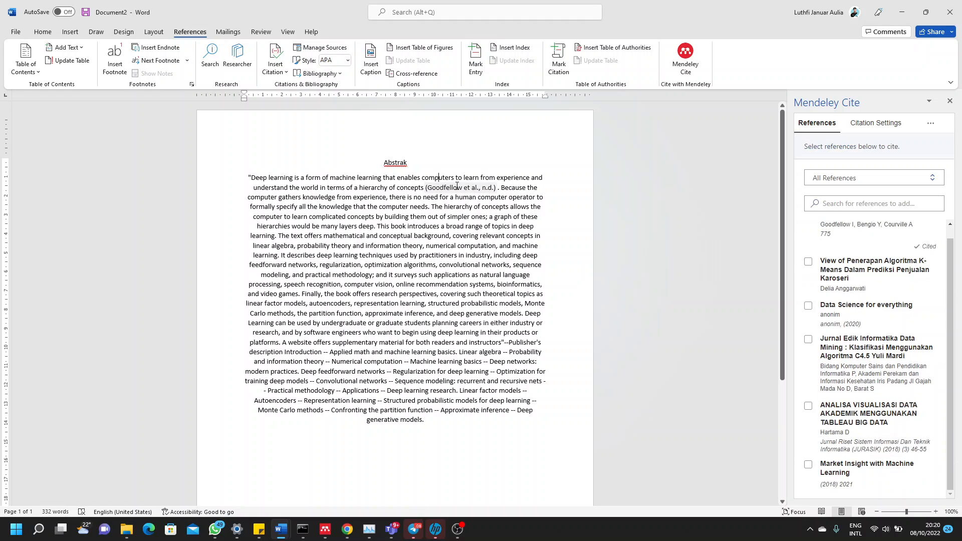
pyautogui.click(443, 187)
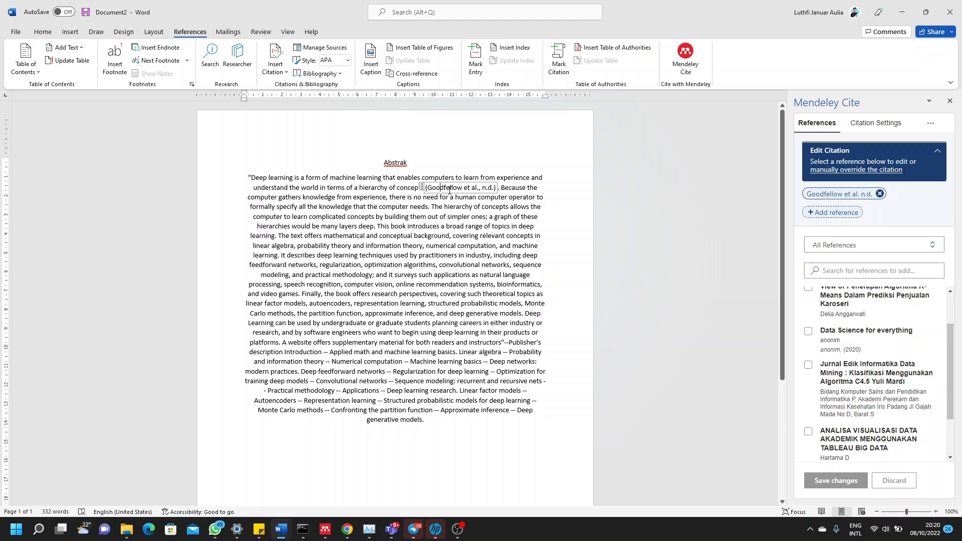
# - Insert a Next Page section break after the abstract and enter the heading "Daftar Pusaka" on the new page
pyautogui.scroll(-6, 420, 299)
pyautogui.scroll(6, 420, 298)
pyautogui.click(422, 443)
pyautogui.scroll(-6, 471, 426)
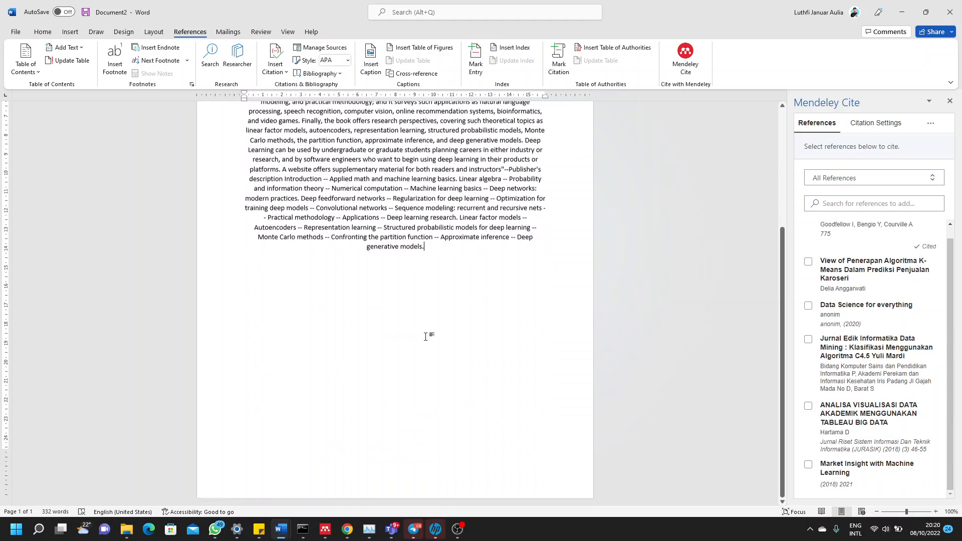
pyautogui.click(153, 31)
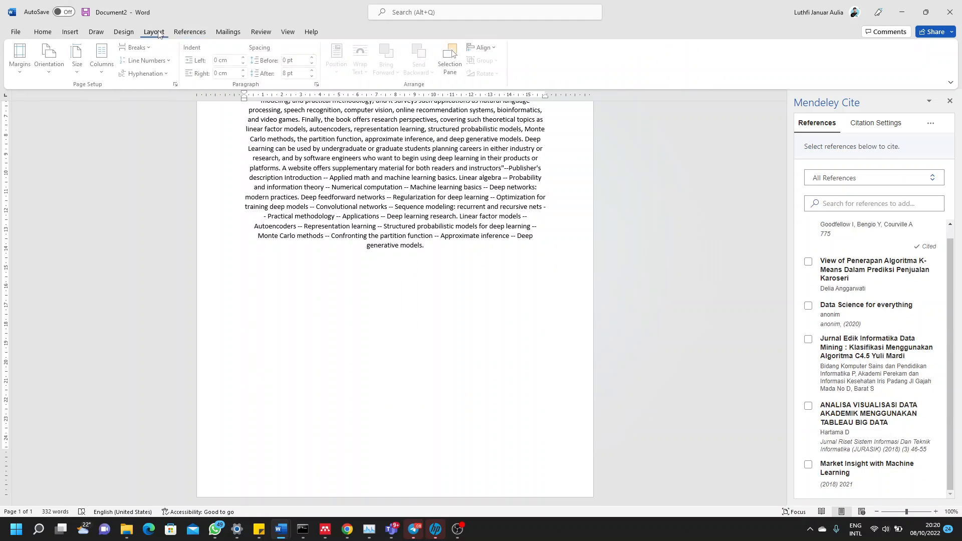
pyautogui.click(138, 47)
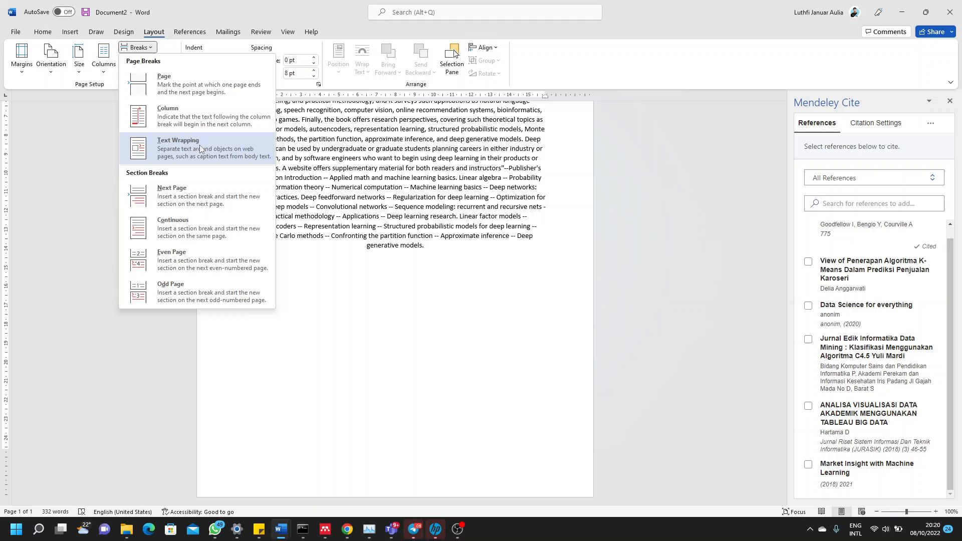
pyautogui.click(188, 200)
pyautogui.scroll(-3, 441, 406)
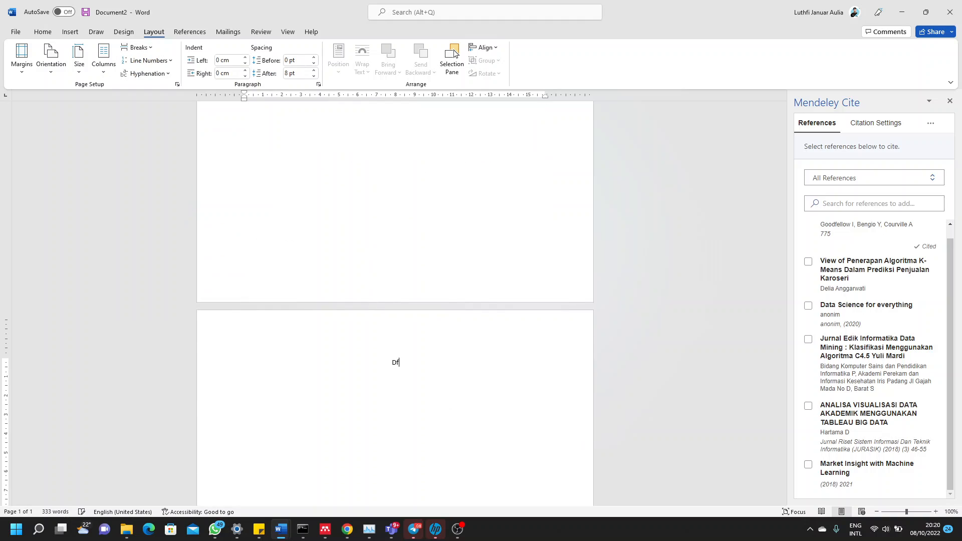
pyautogui.write('Daftar Pusaka')
pyautogui.press('Return')
# - Insert the Mendeley Cite bibliography on the line below the "Daftar Pusaka" heading
pyautogui.click(928, 125)
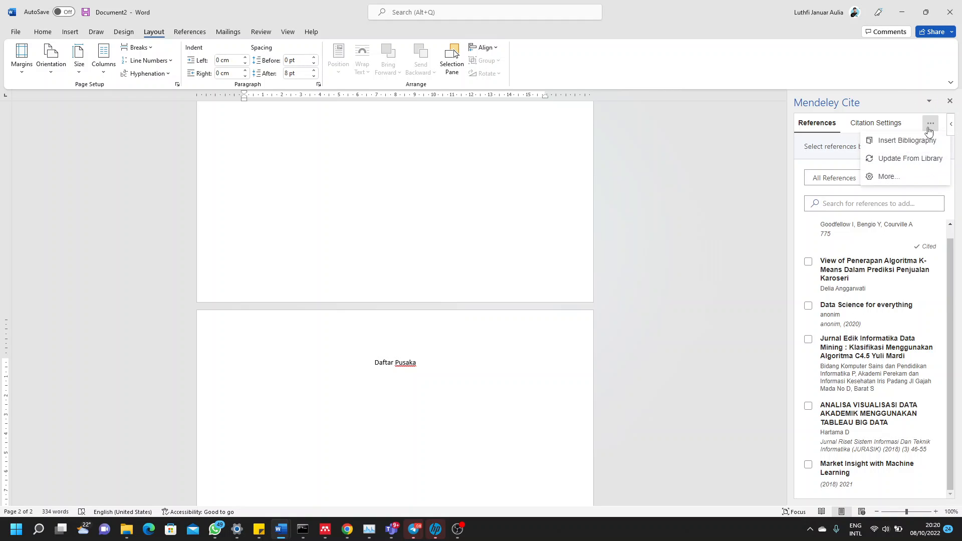
pyautogui.click(901, 148)
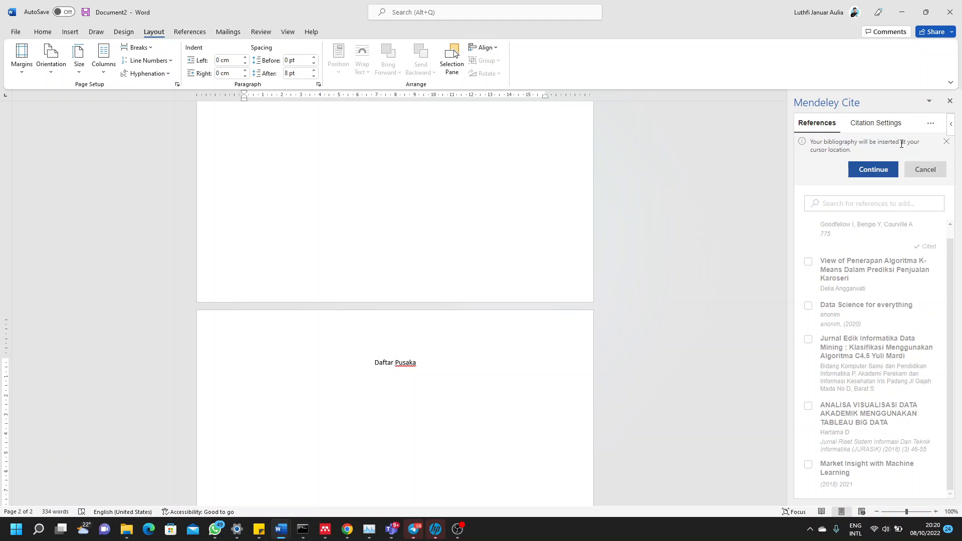
pyautogui.click(881, 171)
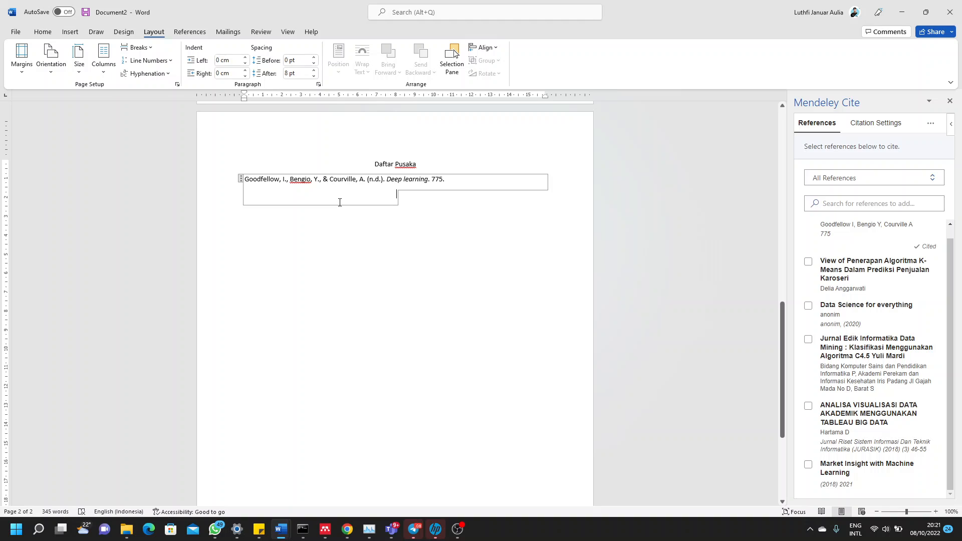
# - Insert a combined citation of "Data Science for everything" and "Jurnal Edik Informatika Data Mining" after "needs" in the abstract's second sentence
pyautogui.scroll(15, 341, 200)
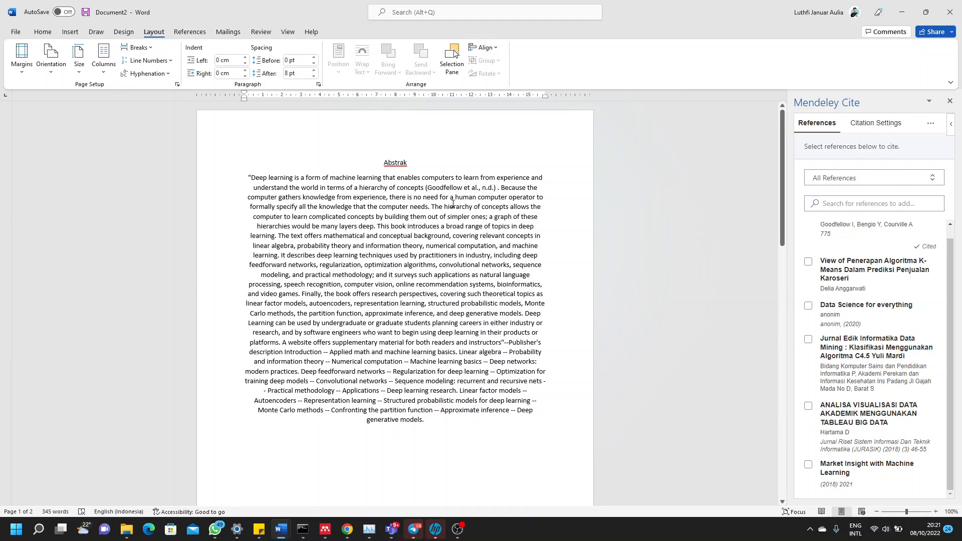
pyautogui.click(482, 217)
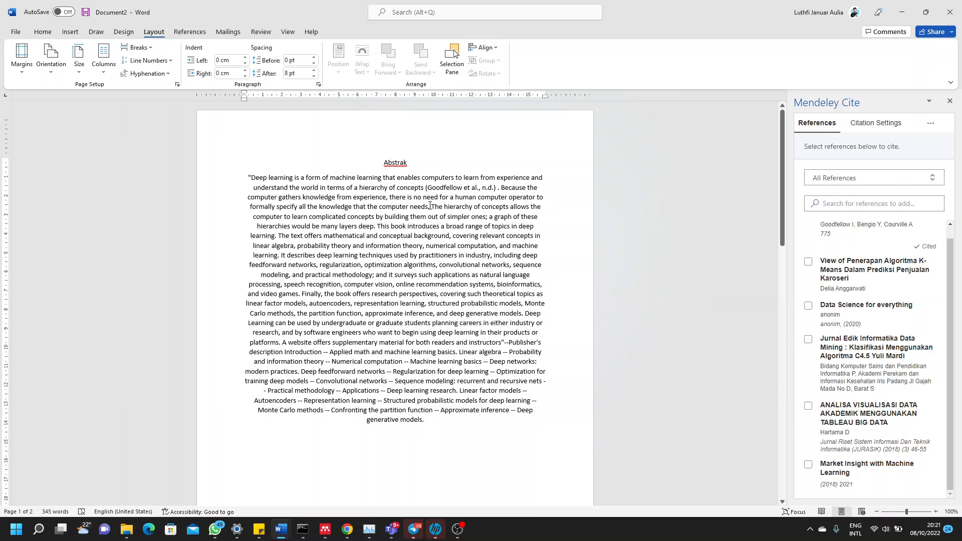
pyautogui.write('.')
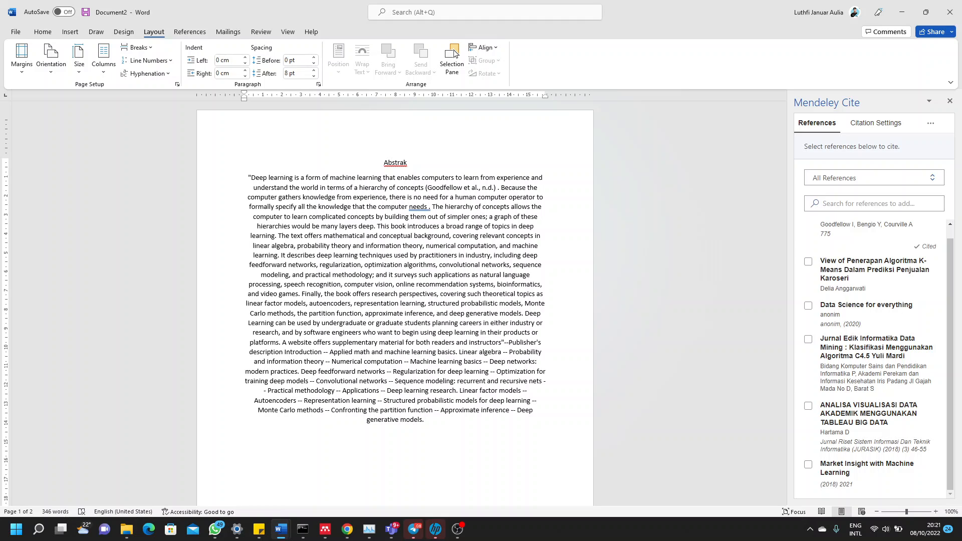
pyautogui.click(808, 305)
pyautogui.scroll(-1, 819, 345)
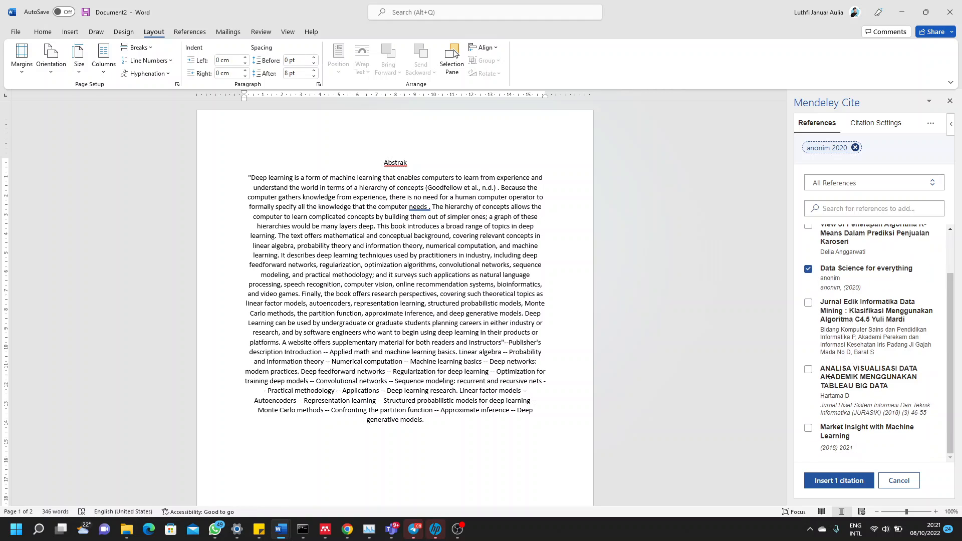
pyautogui.click(809, 308)
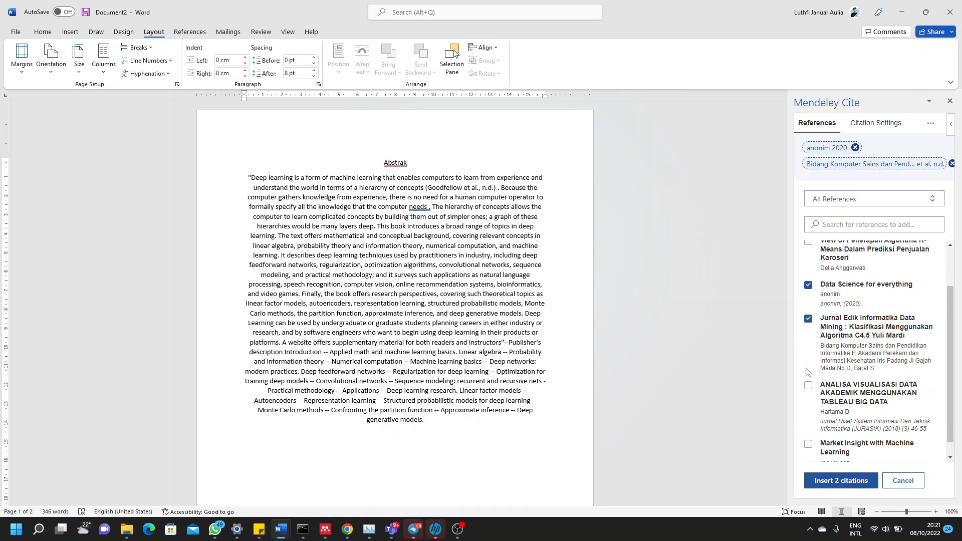
pyautogui.click(809, 321)
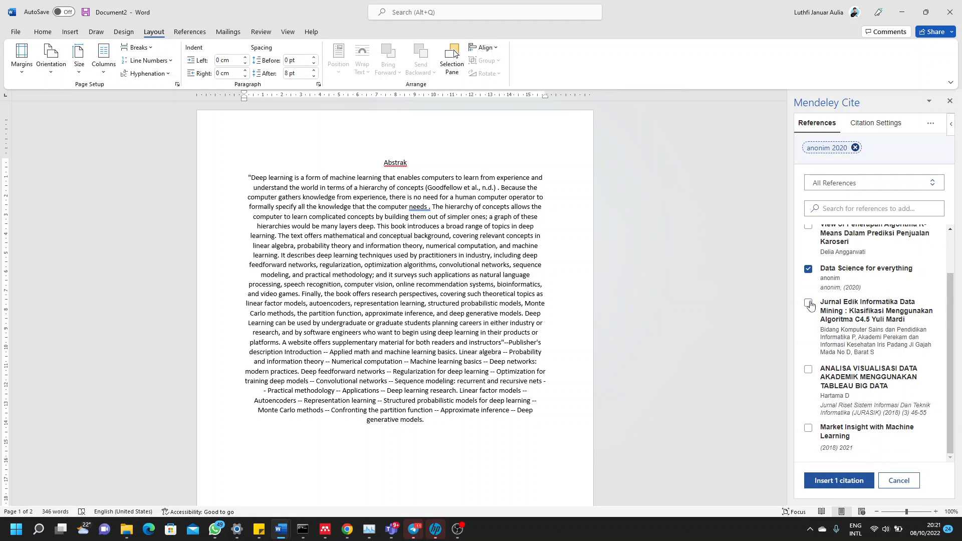
pyautogui.click(808, 303)
pyautogui.click(822, 480)
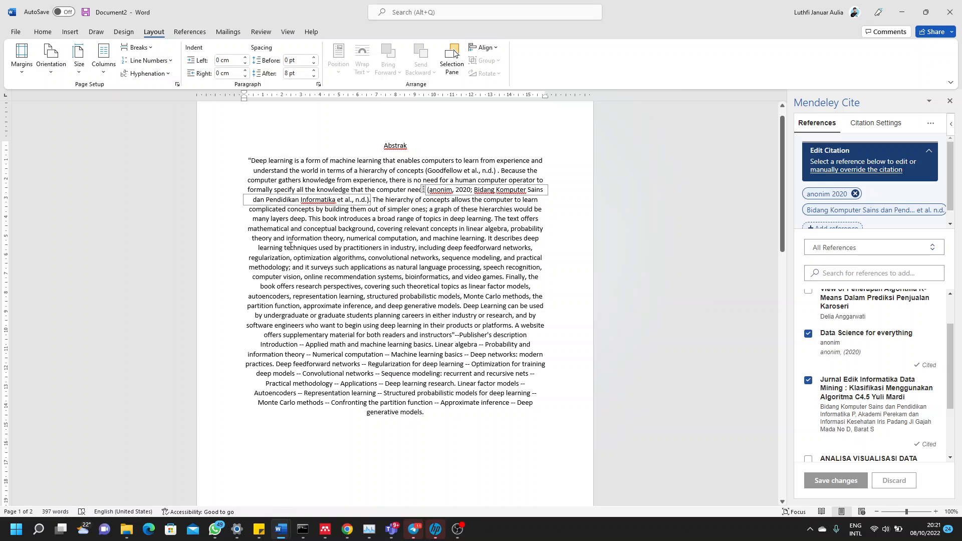
# - Check the bibliography entries under "Daftar Pusaka" and switch to Mendeley Reference Manager
pyautogui.scroll(-10, 291, 246)
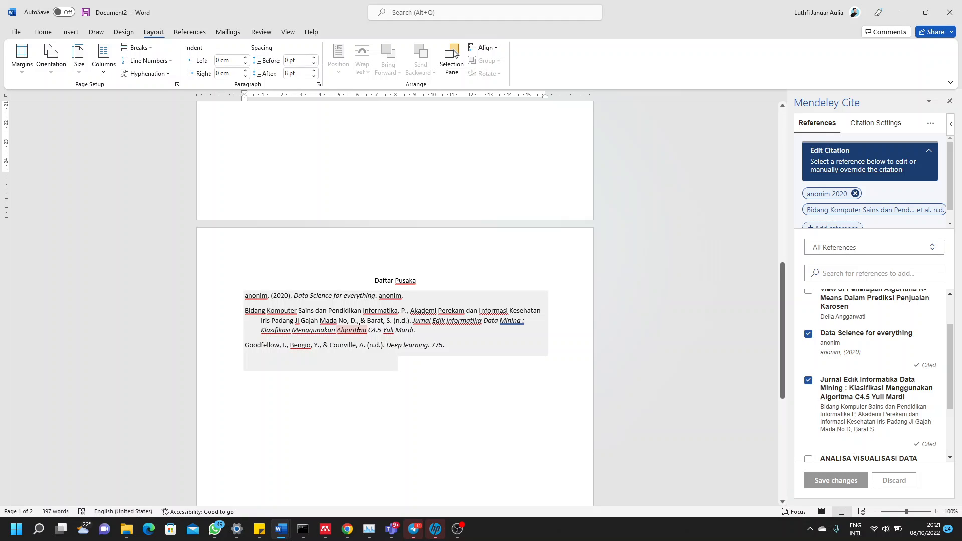
pyautogui.scroll(2, 345, 369)
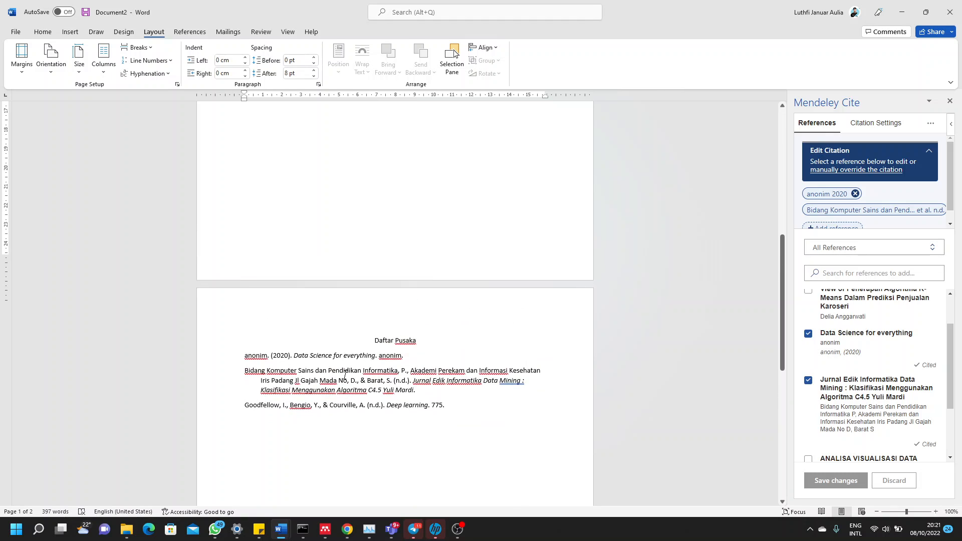
pyautogui.click(325, 529)
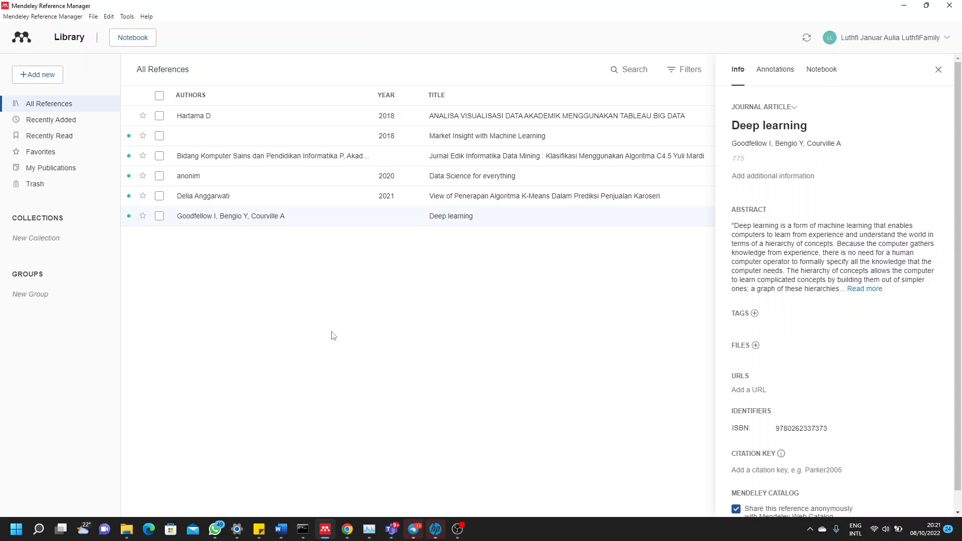